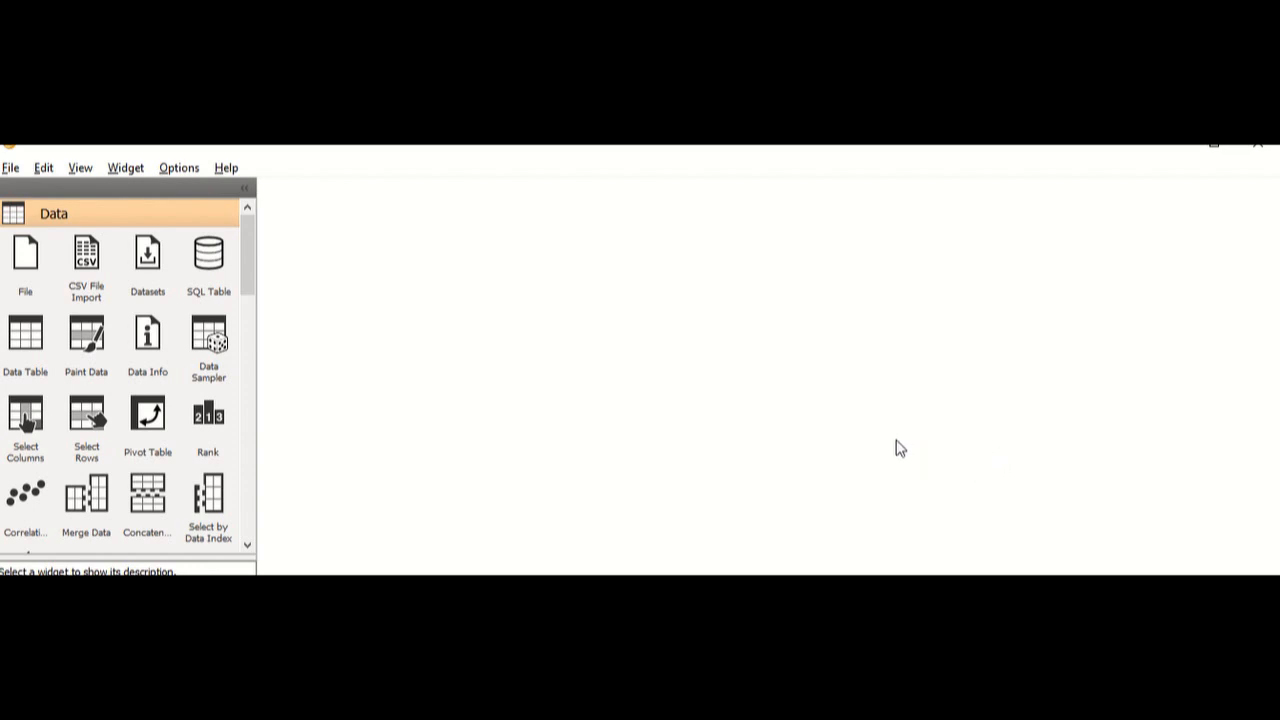
Switch to Excel and examine the feature columns and the Outcome column of the diabetes training data.
left_click(603, 545)
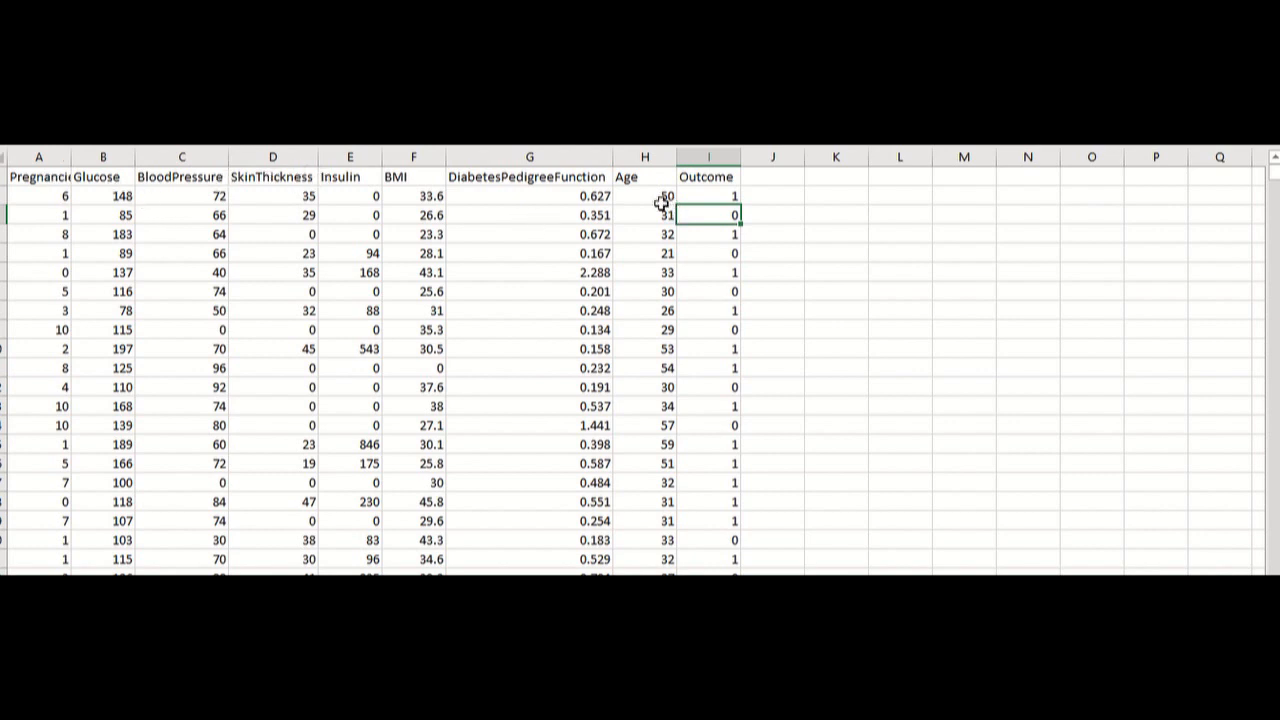
left_click_drag(28, 200, 610, 280)
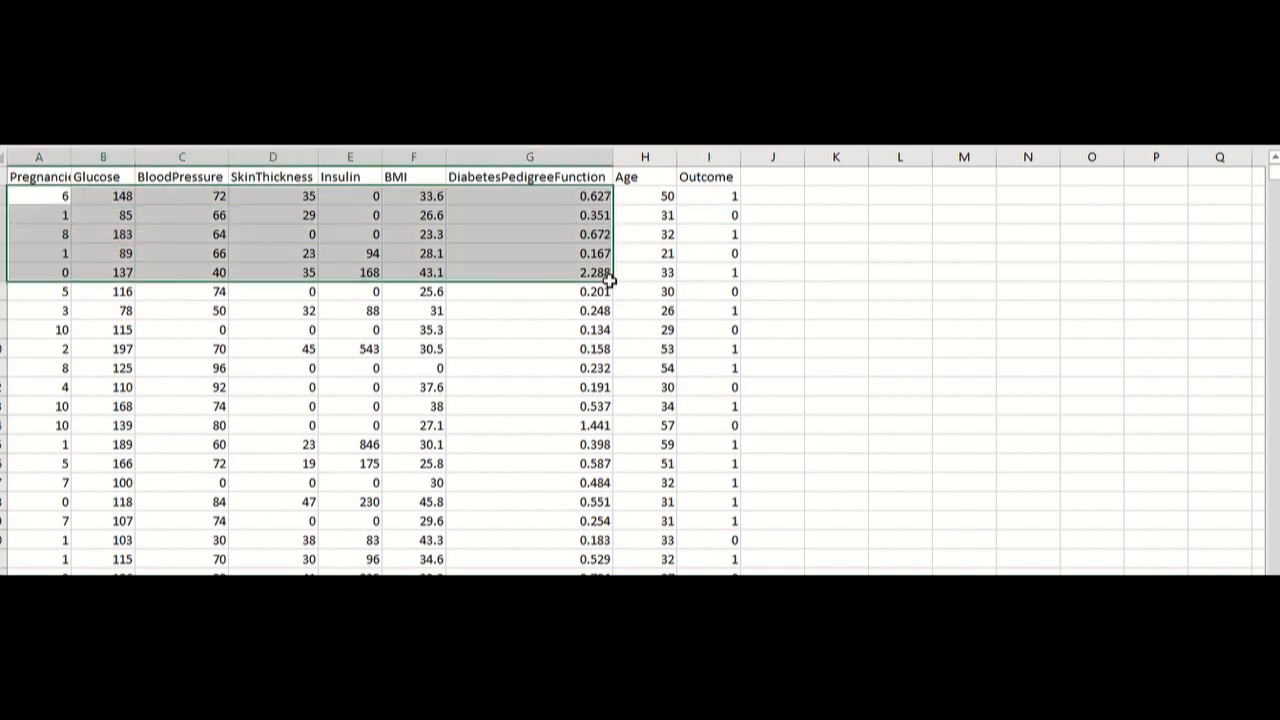
left_click(730, 213)
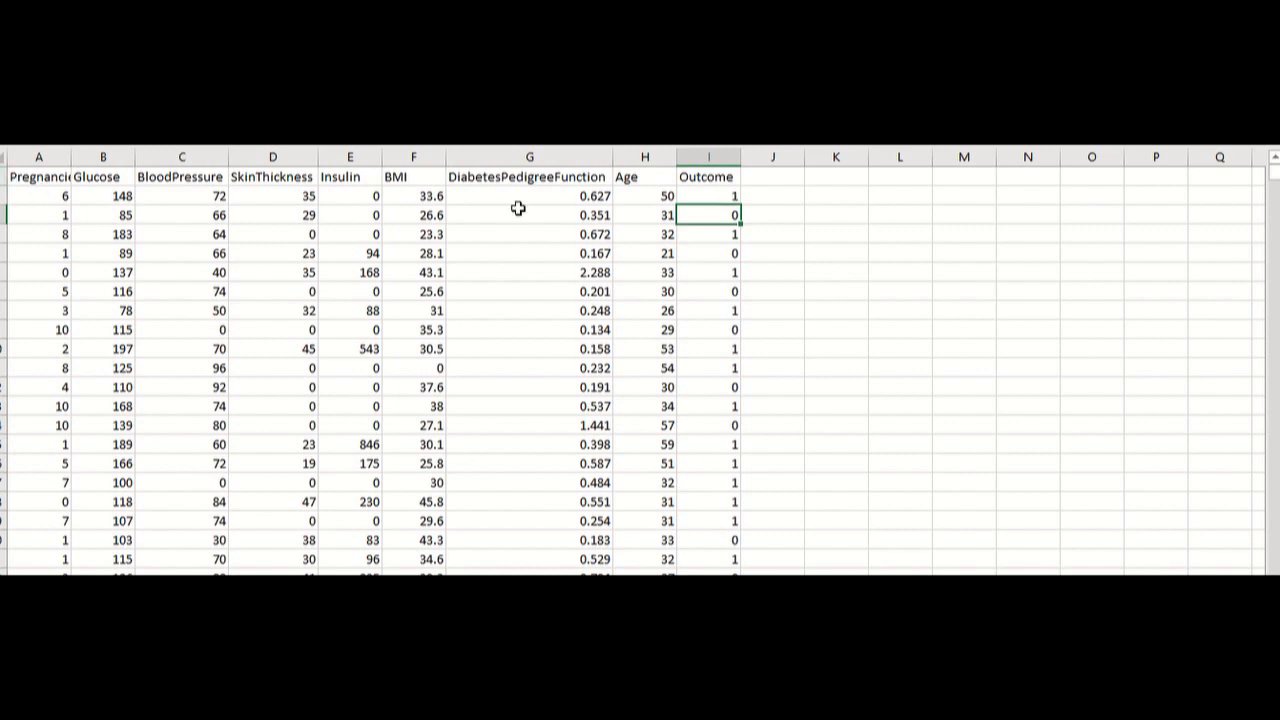
left_click(727, 196)
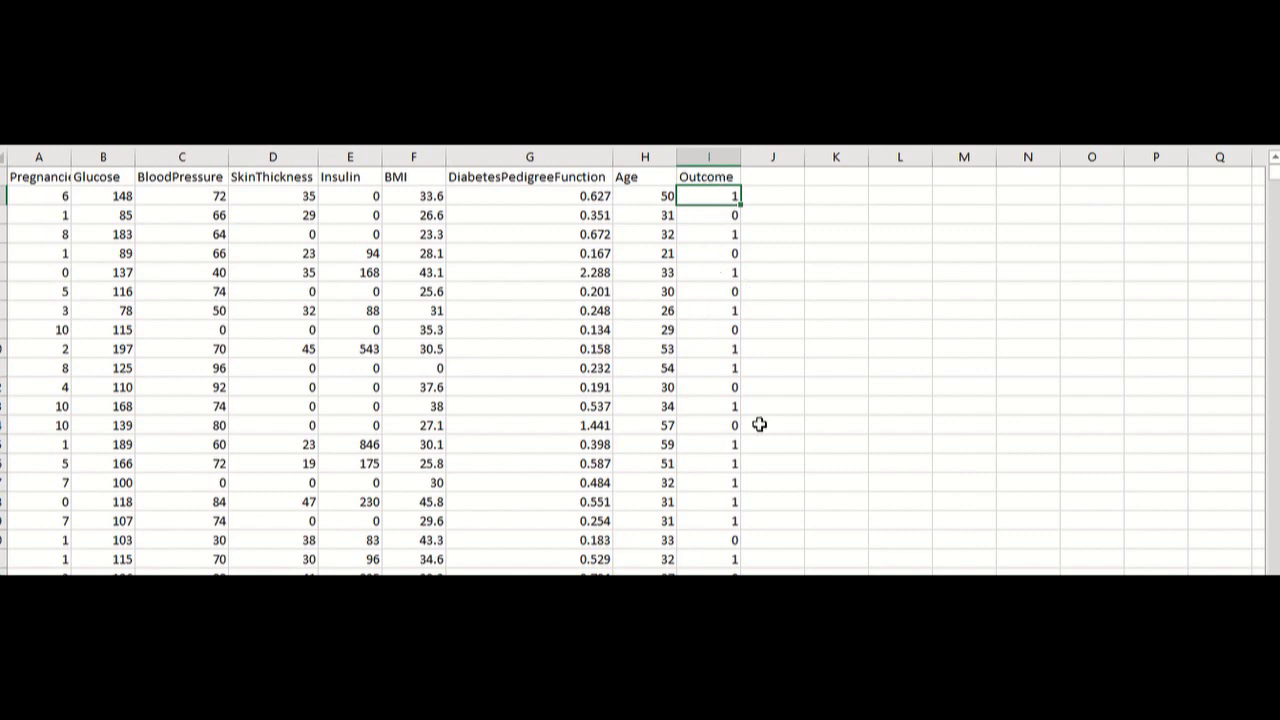
Examine the diabetes test workbook, focusing on the unknown Outcome entries.
mouse_move(720, 600)
left_click(830, 545)
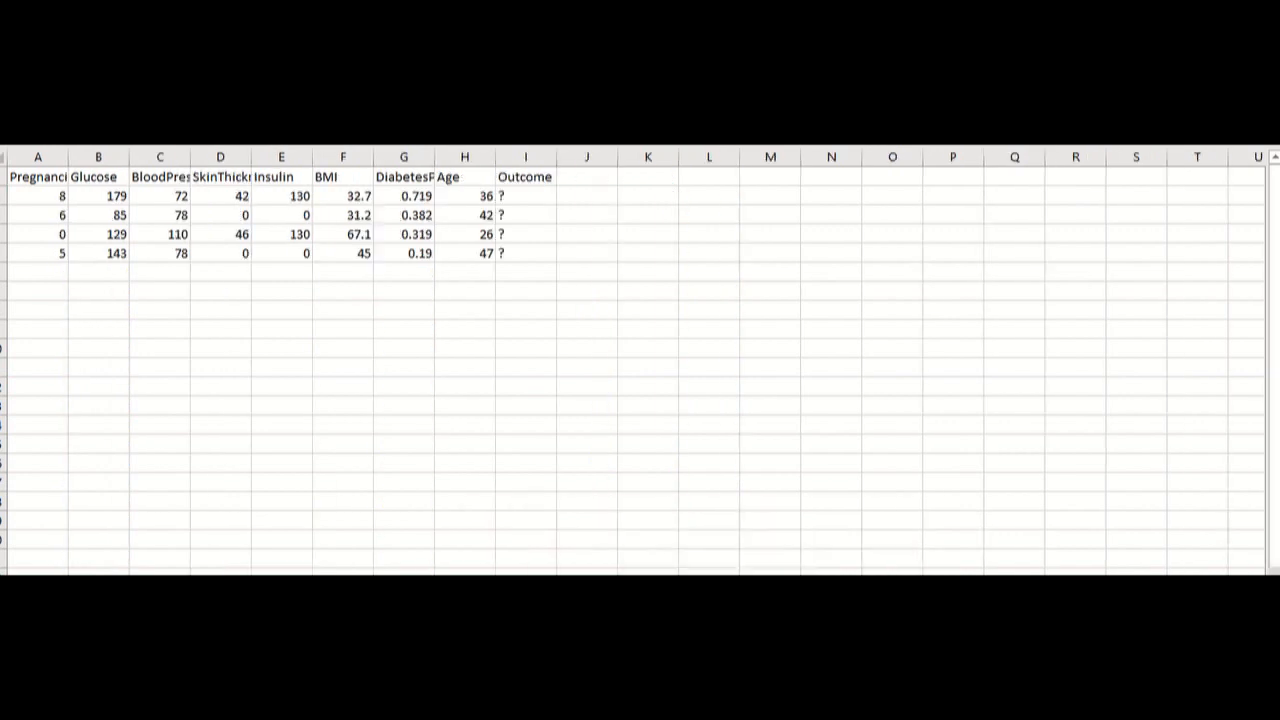
left_click(533, 195)
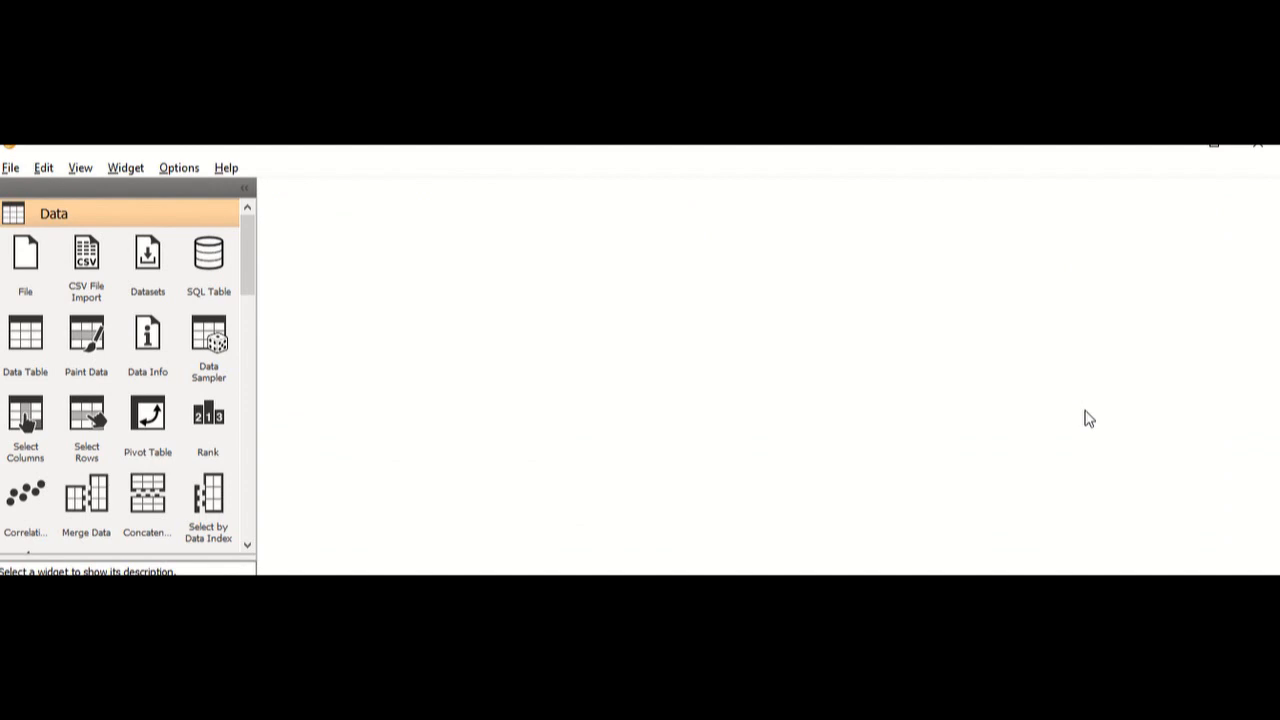
Switch to Orange and place a File widget in the upper part of the empty canvas.
left_click_drag(20, 275, 405, 238)
left_click_drag(242, 226, 268, 240)
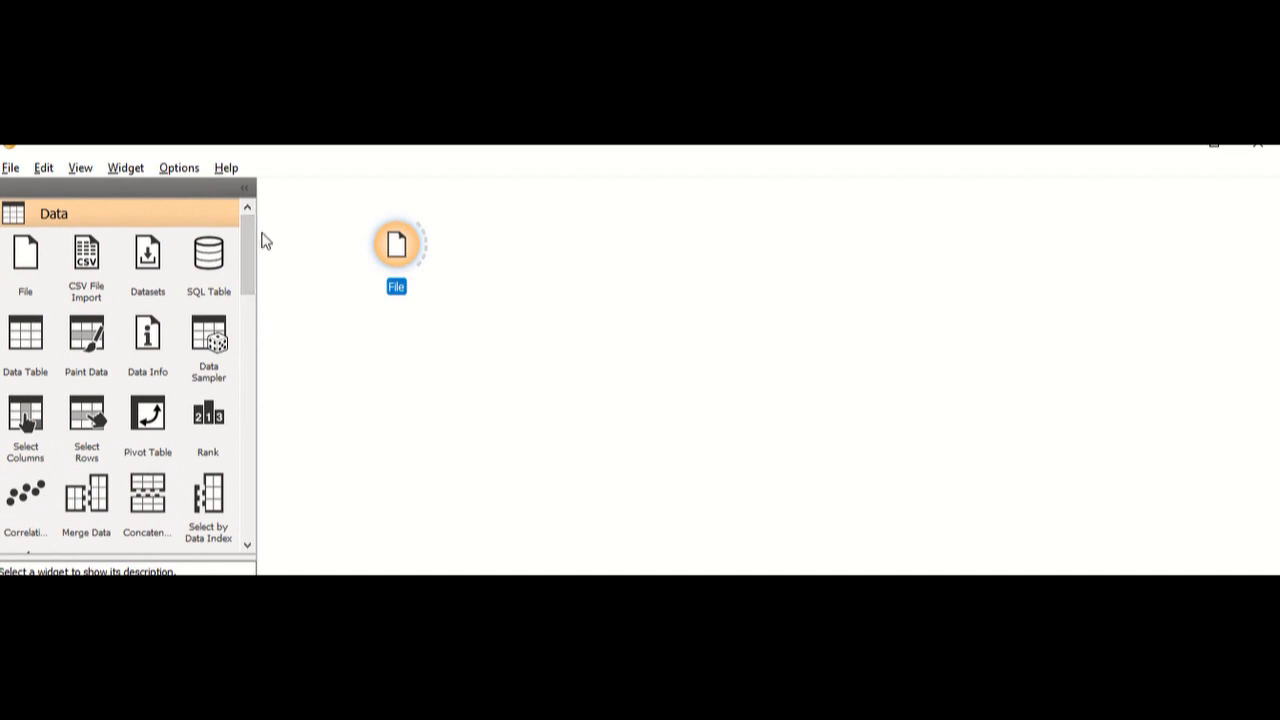
left_click_drag(402, 247, 416, 247)
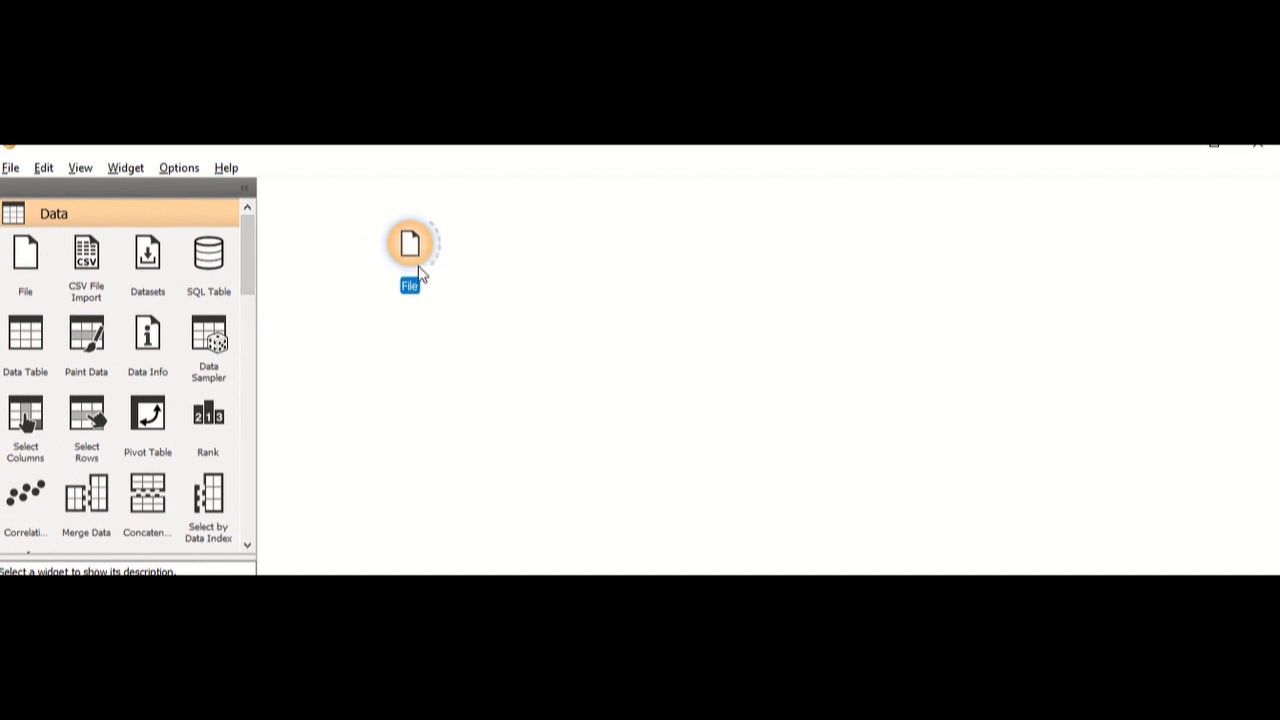
left_click(436, 251)
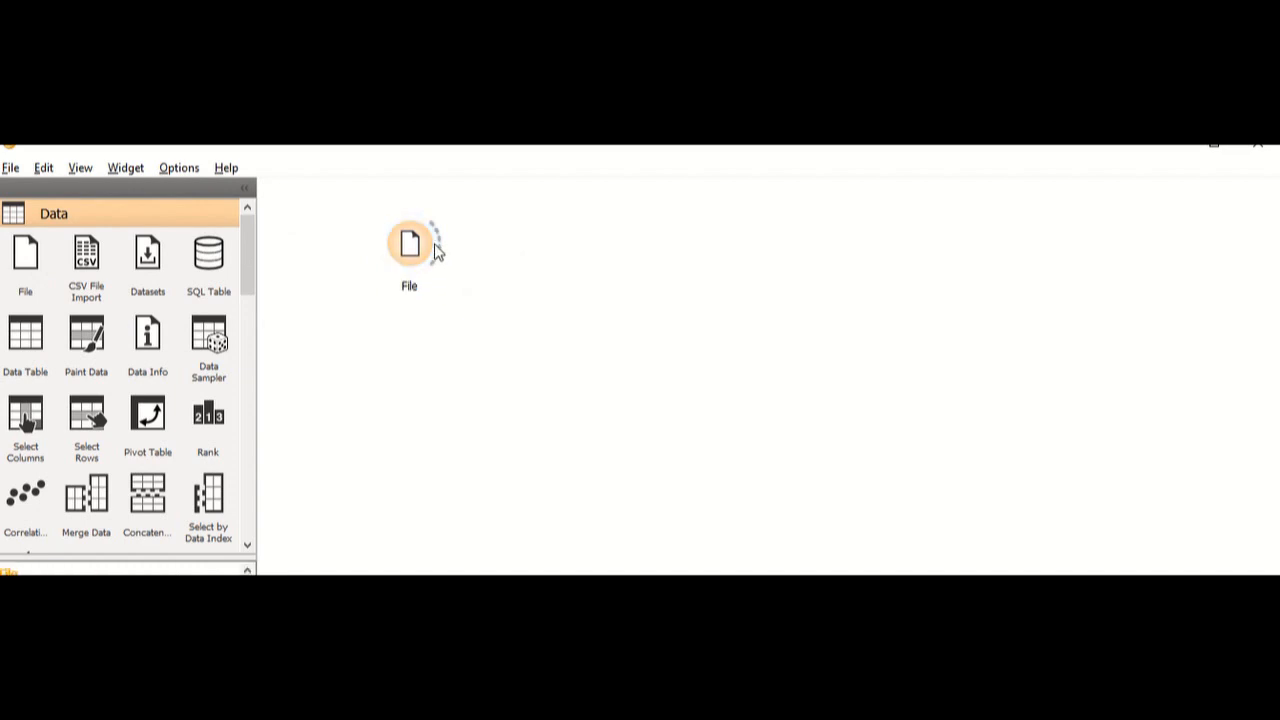
Load diabetes.csv from the OrangeModel folder into the File widget.
double_click(410, 245)
left_click(490, 203)
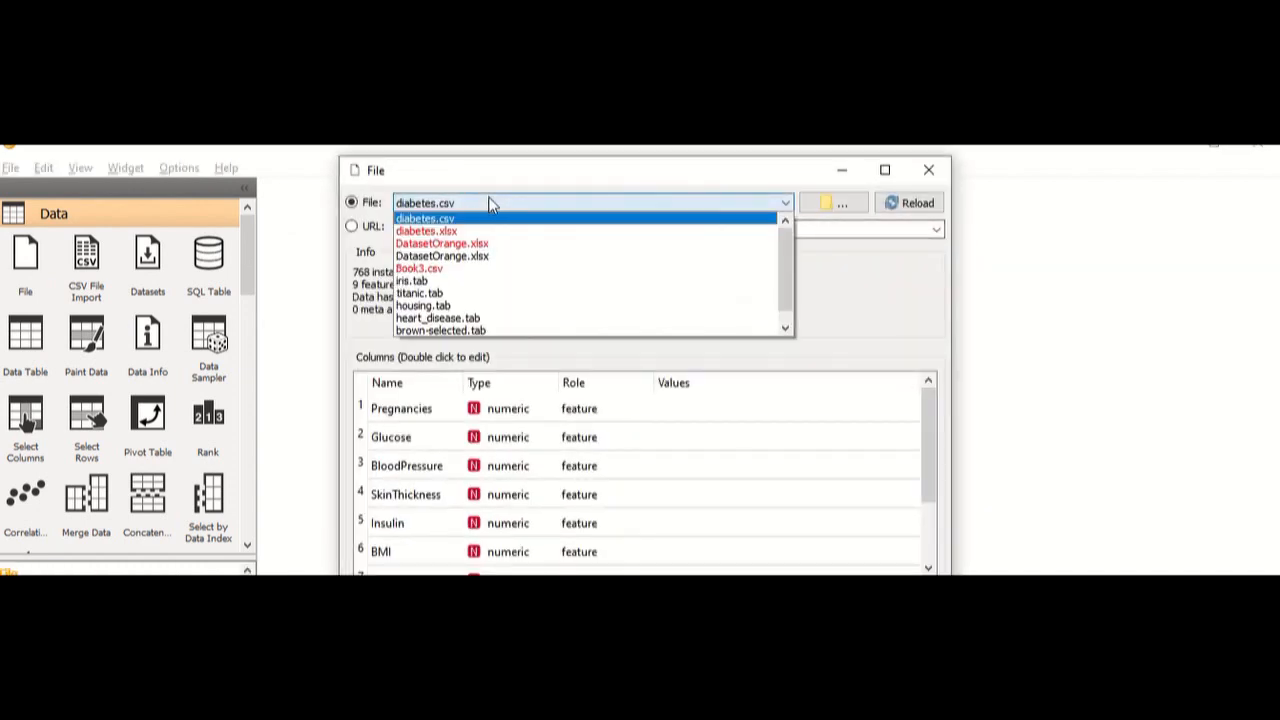
left_click(537, 218)
left_click(835, 203)
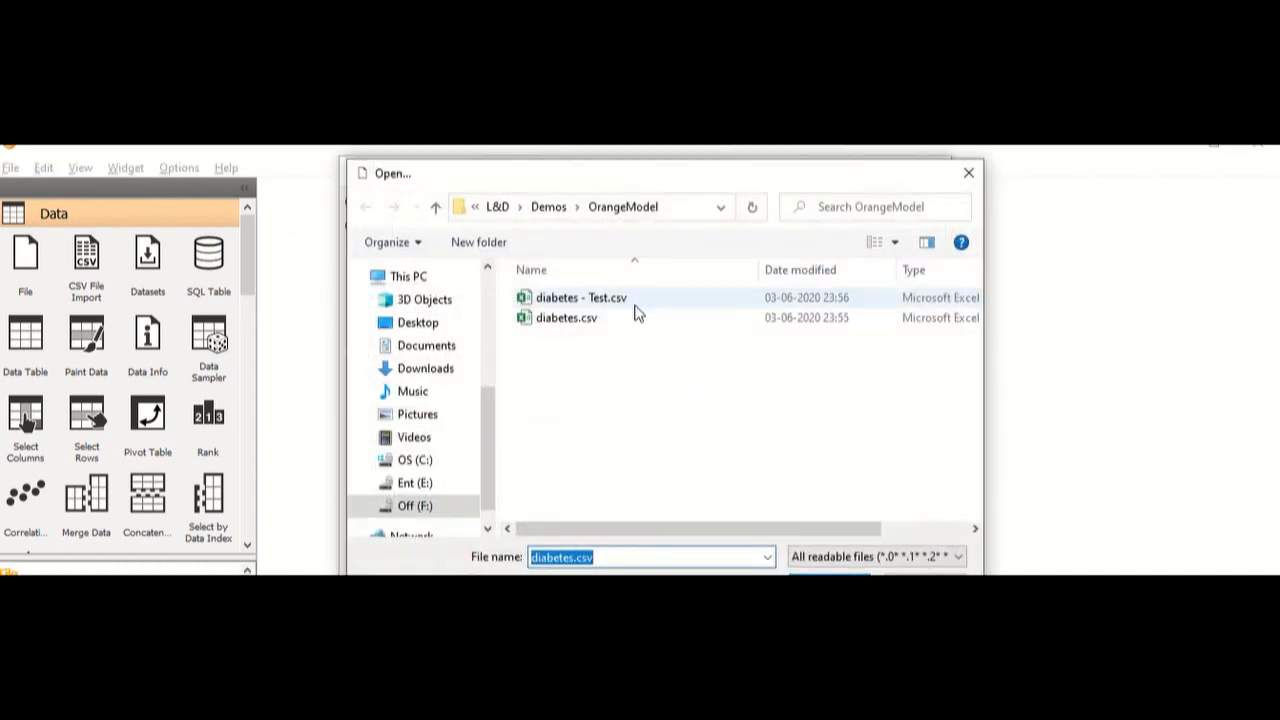
left_click(618, 318)
left_click(829, 583)
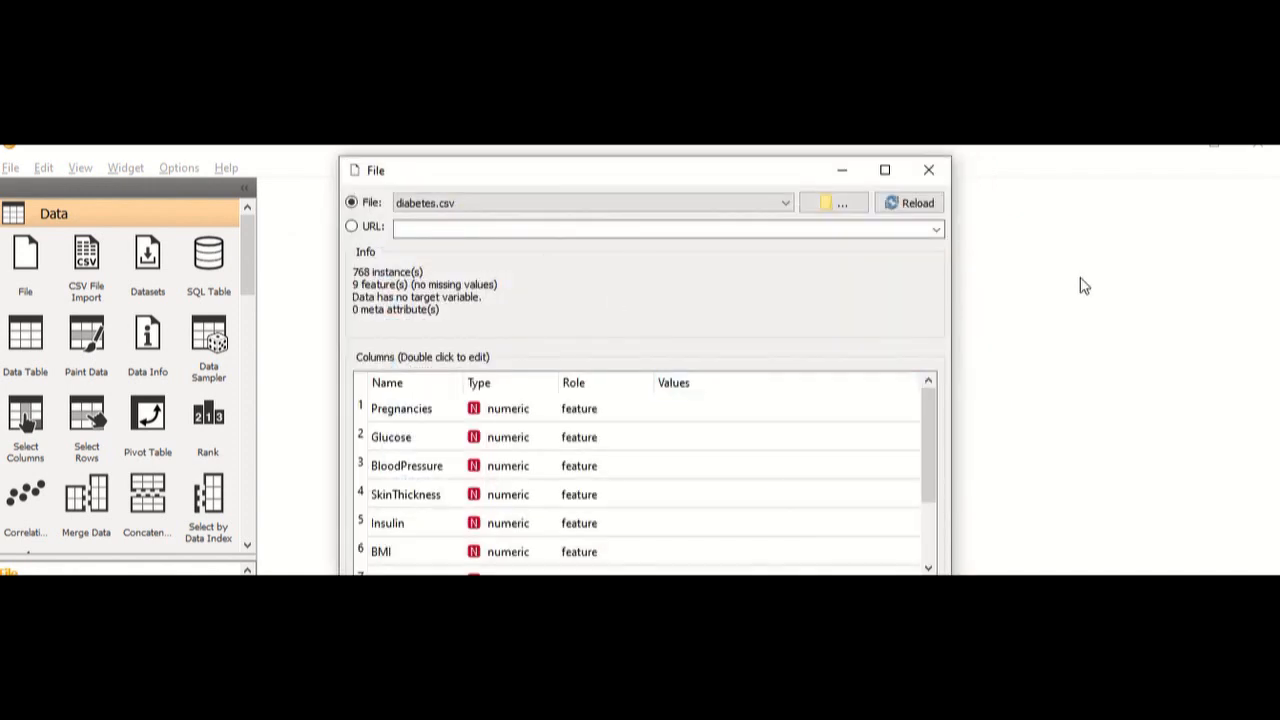
Review the names, types and roles of all columns in diabetes.csv, including the Outcome target.
left_click_drag(703, 177, 694, 167)
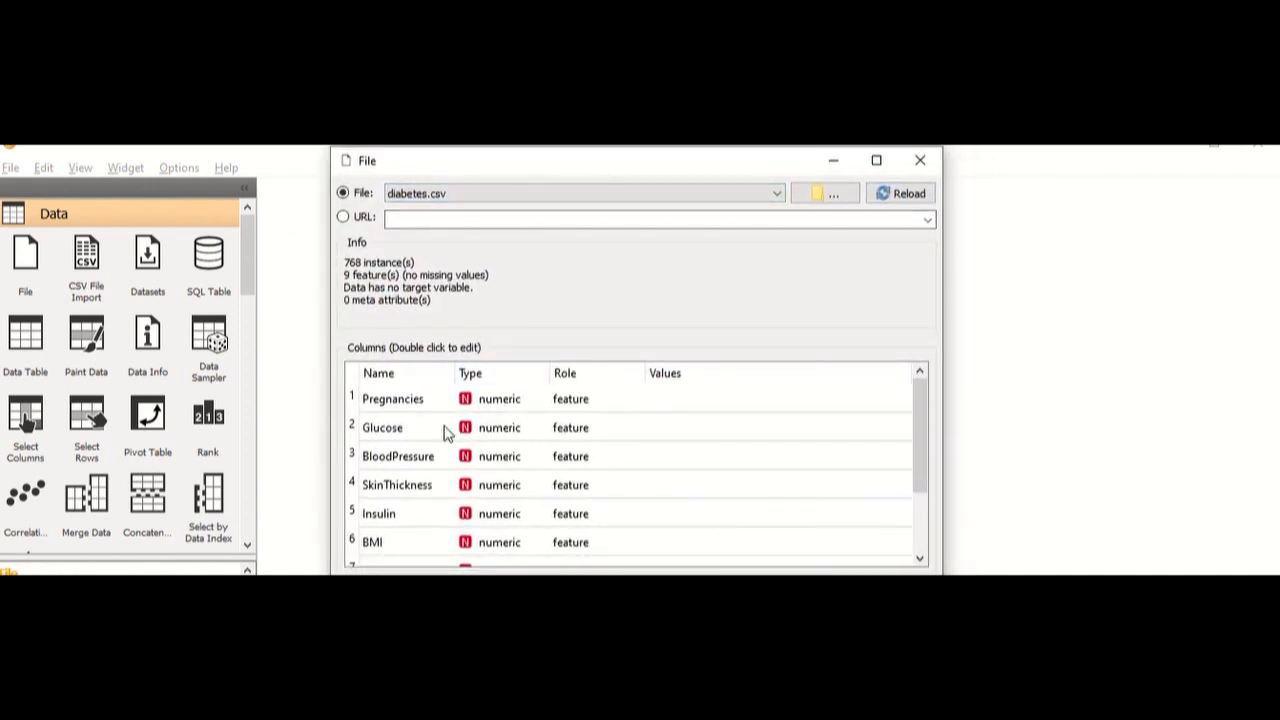
scroll(408, 410, "down", 1)
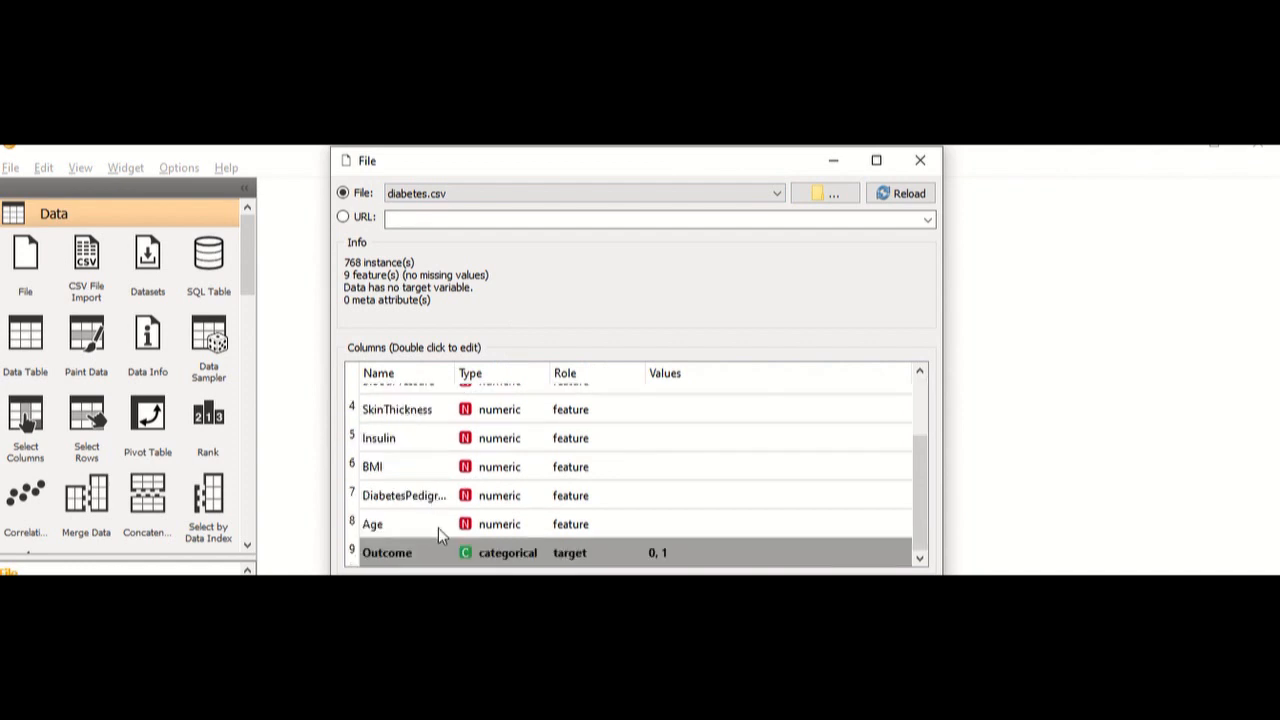
scroll(472, 458, "up", 1)
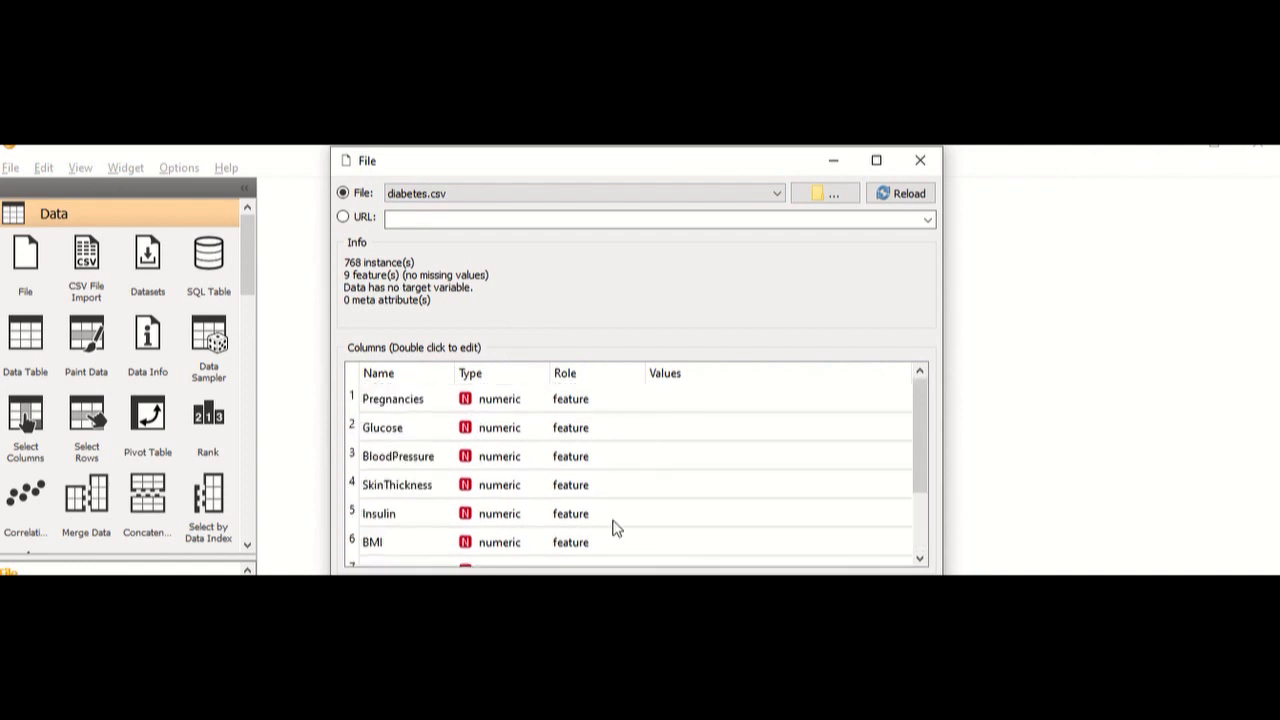
scroll(614, 535, "down", 1)
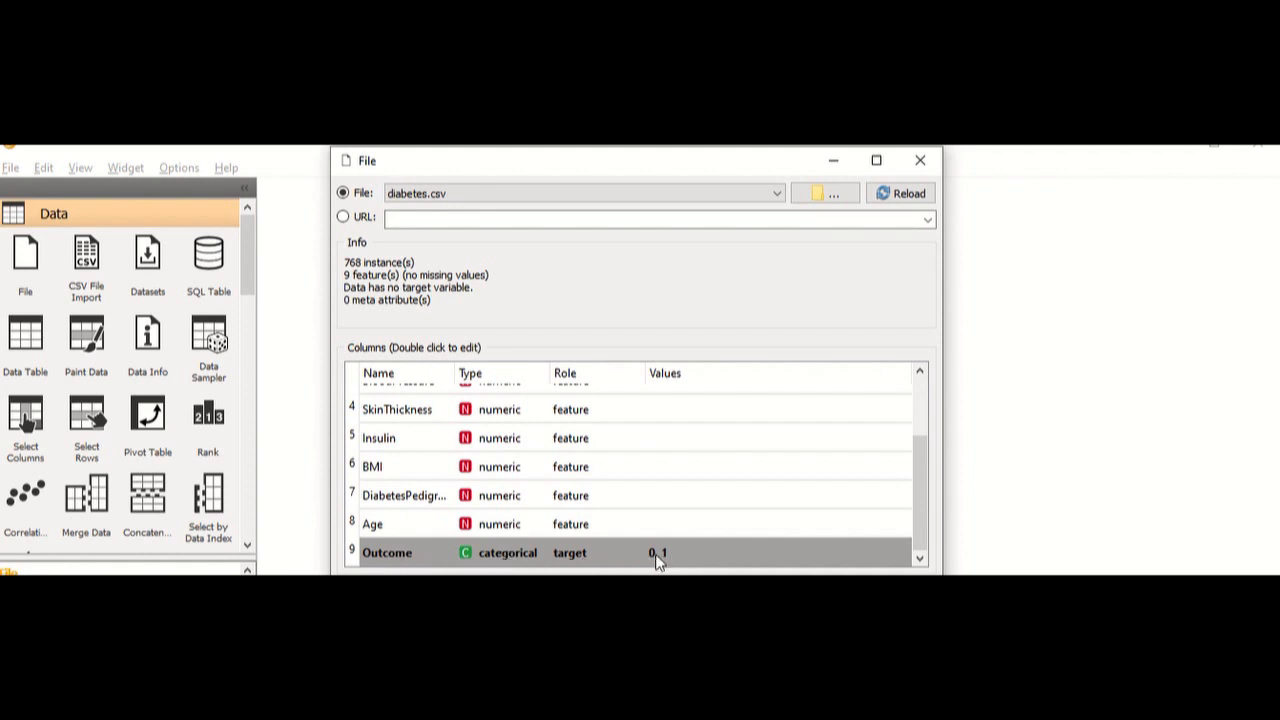
scroll(617, 531, "up", 1)
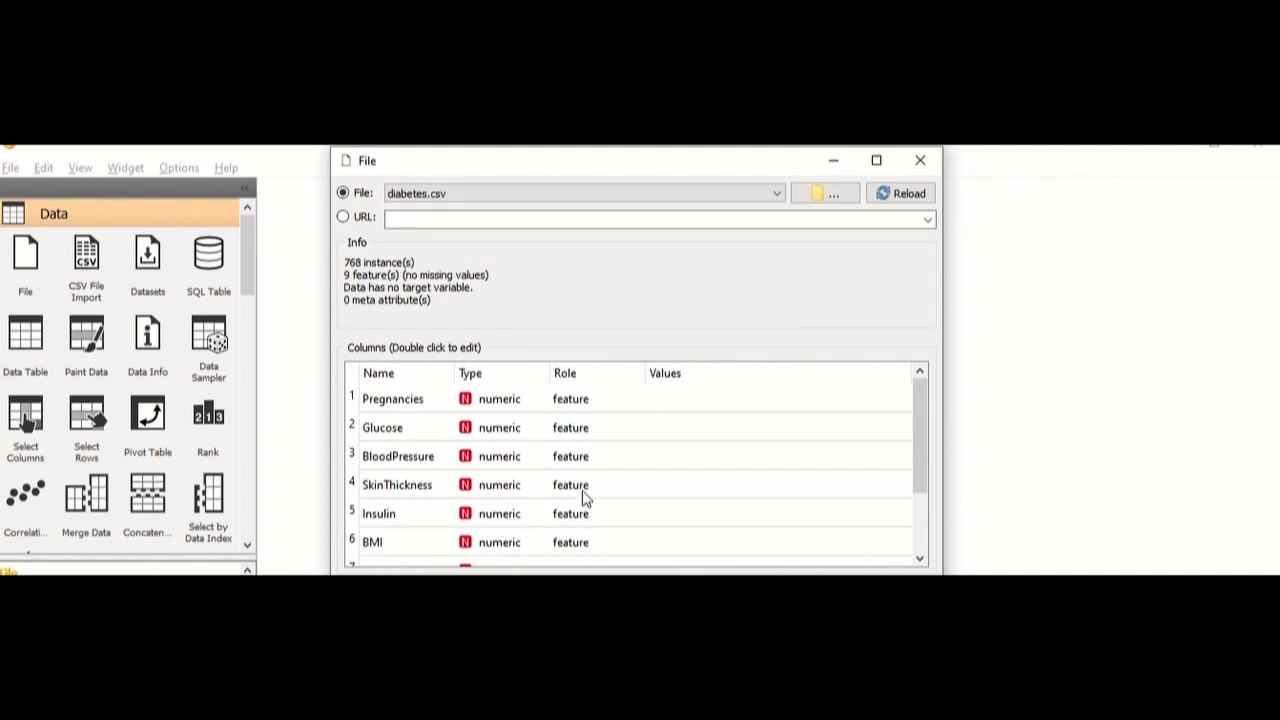
Try the skip role on the SkinThickness column, return it to feature and close the file settings.
double_click(585, 490)
left_click(588, 490)
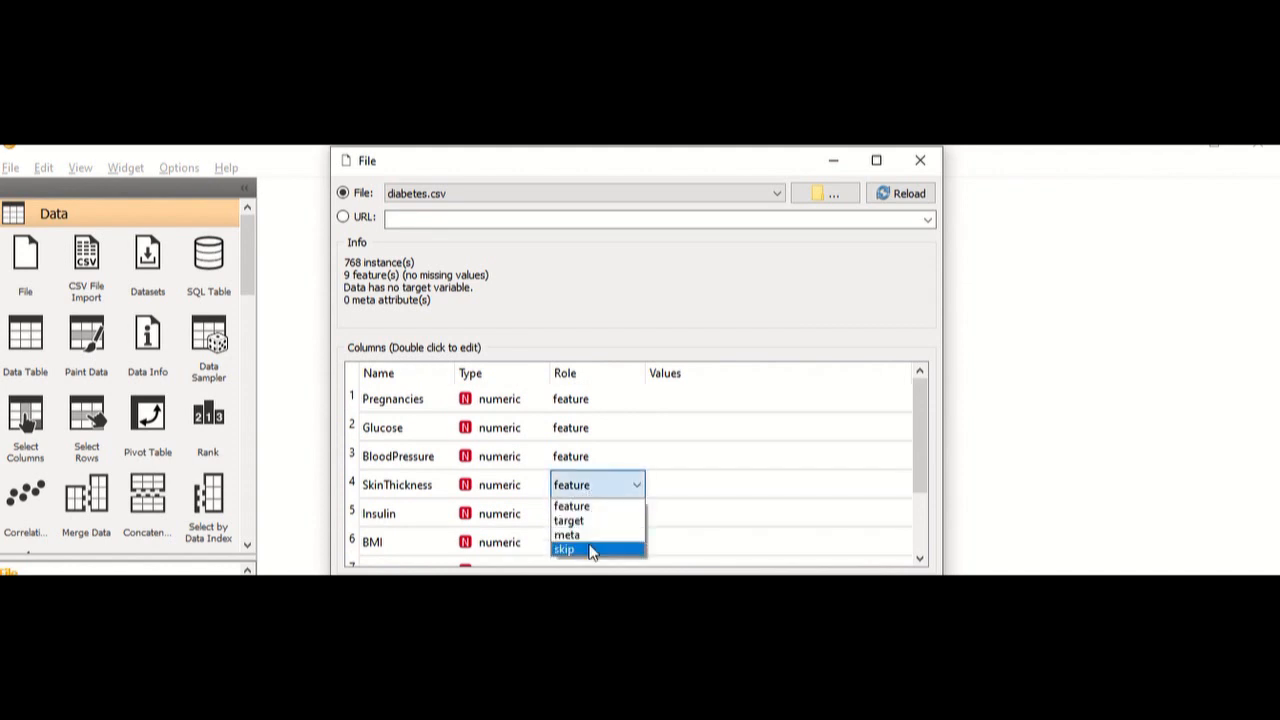
left_click(590, 550)
double_click(593, 495)
left_click(593, 495)
left_click(588, 507)
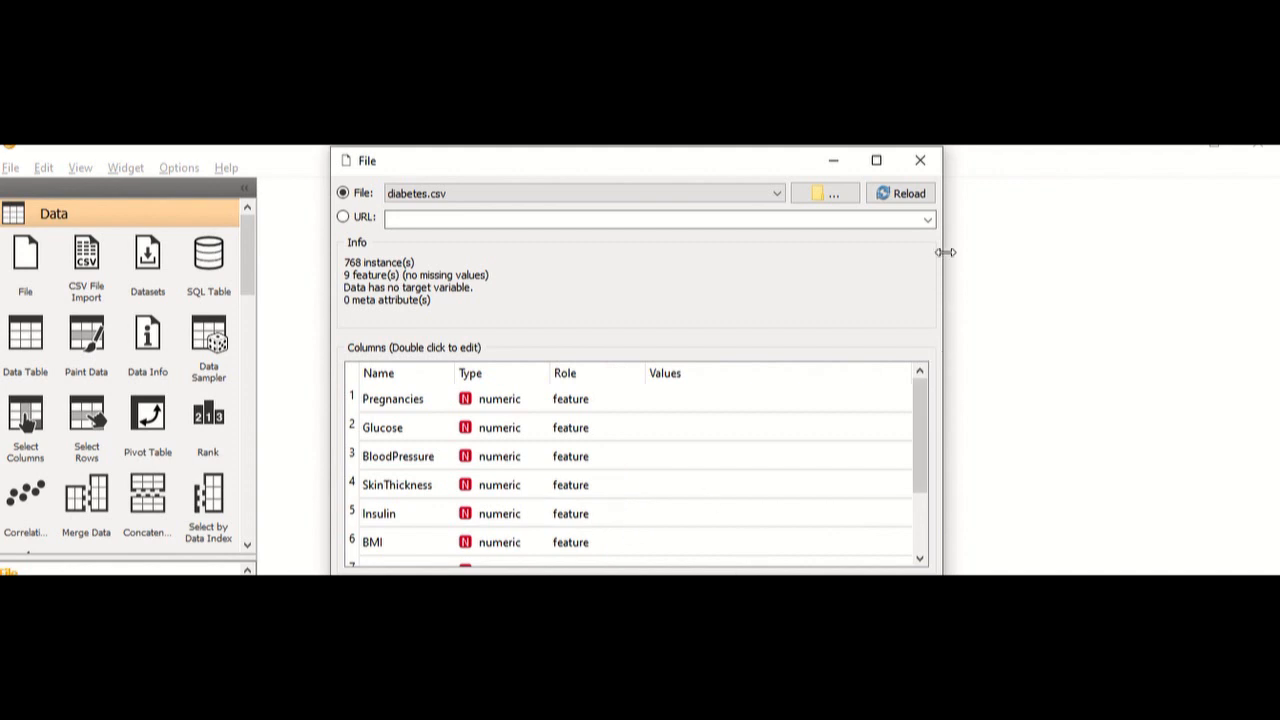
left_click(920, 160)
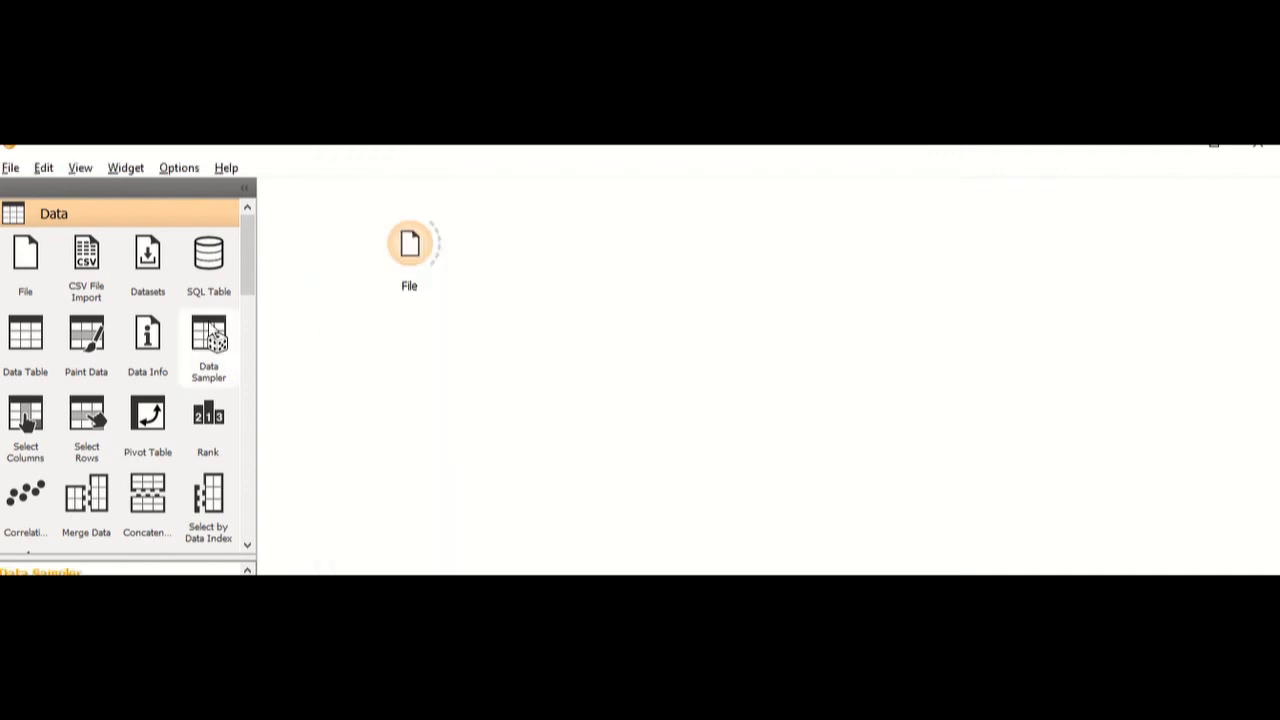
Add a Data Table widget above the File widget and link the File output to it.
left_click_drag(410, 246, 451, 246)
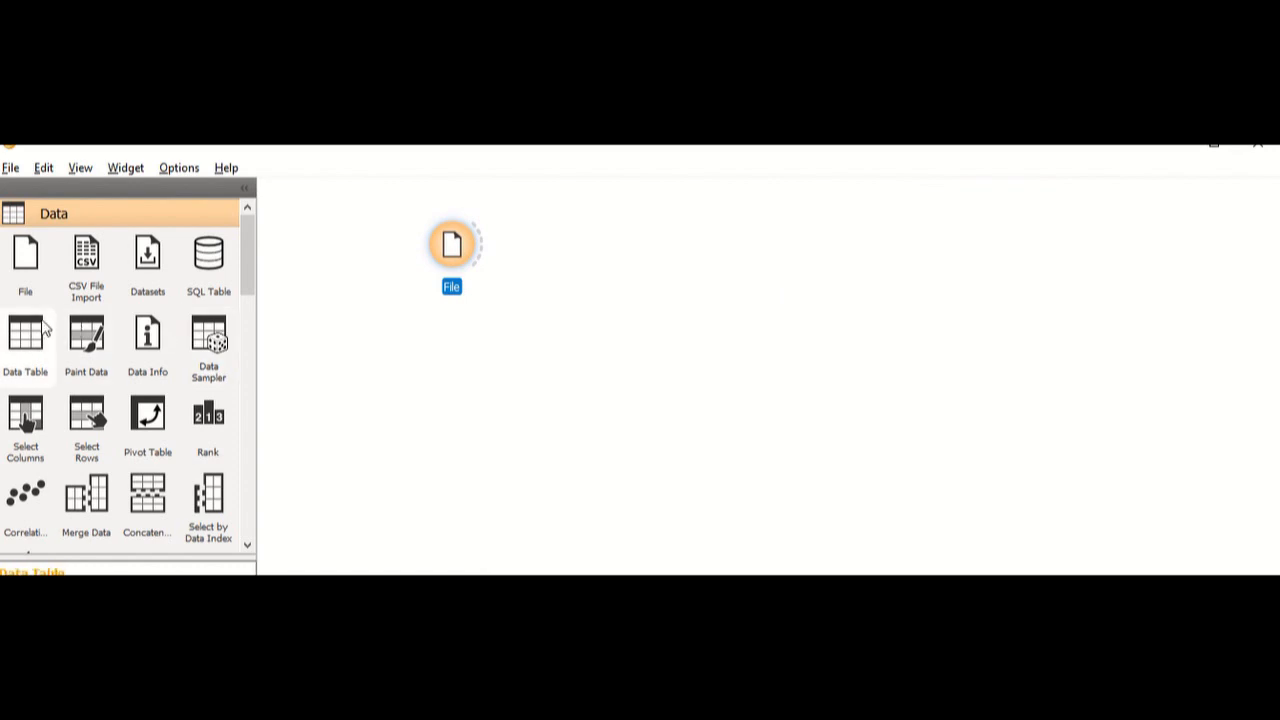
left_click_drag(21, 355, 455, 250)
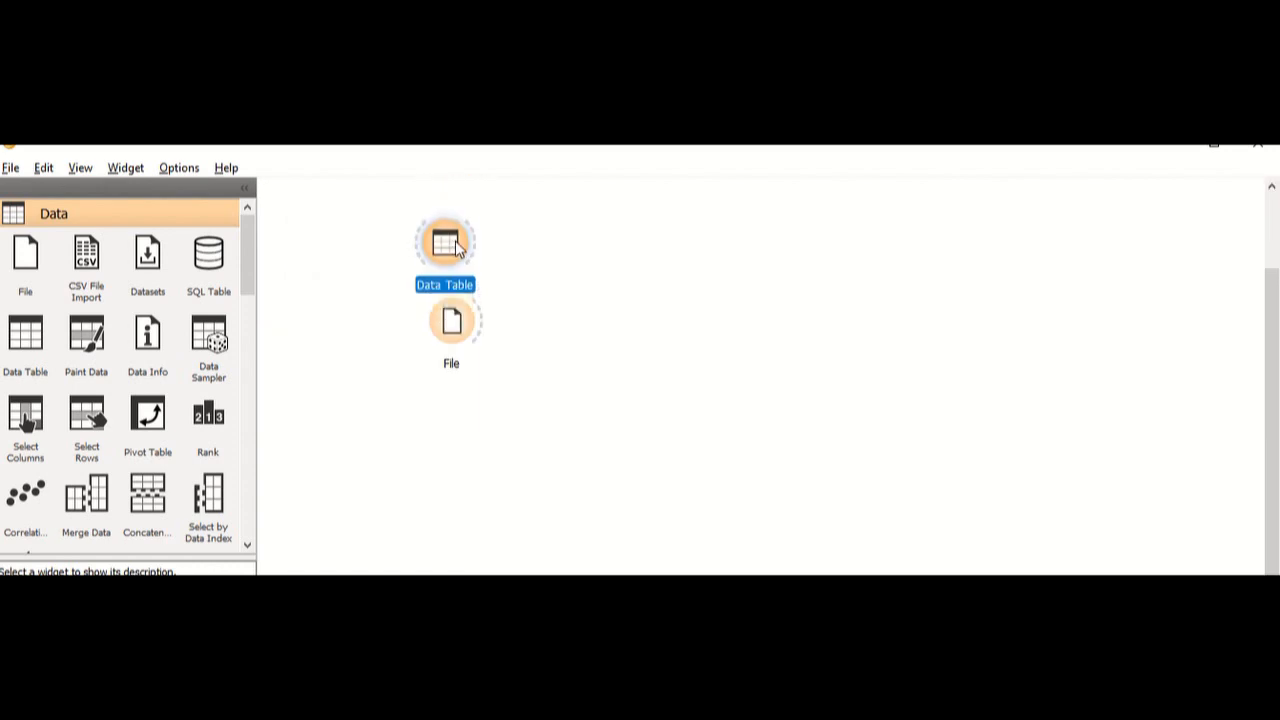
left_click_drag(481, 320, 431, 271)
Open the Data Table and examine the loaded diabetes records across all columns.
double_click(420, 208)
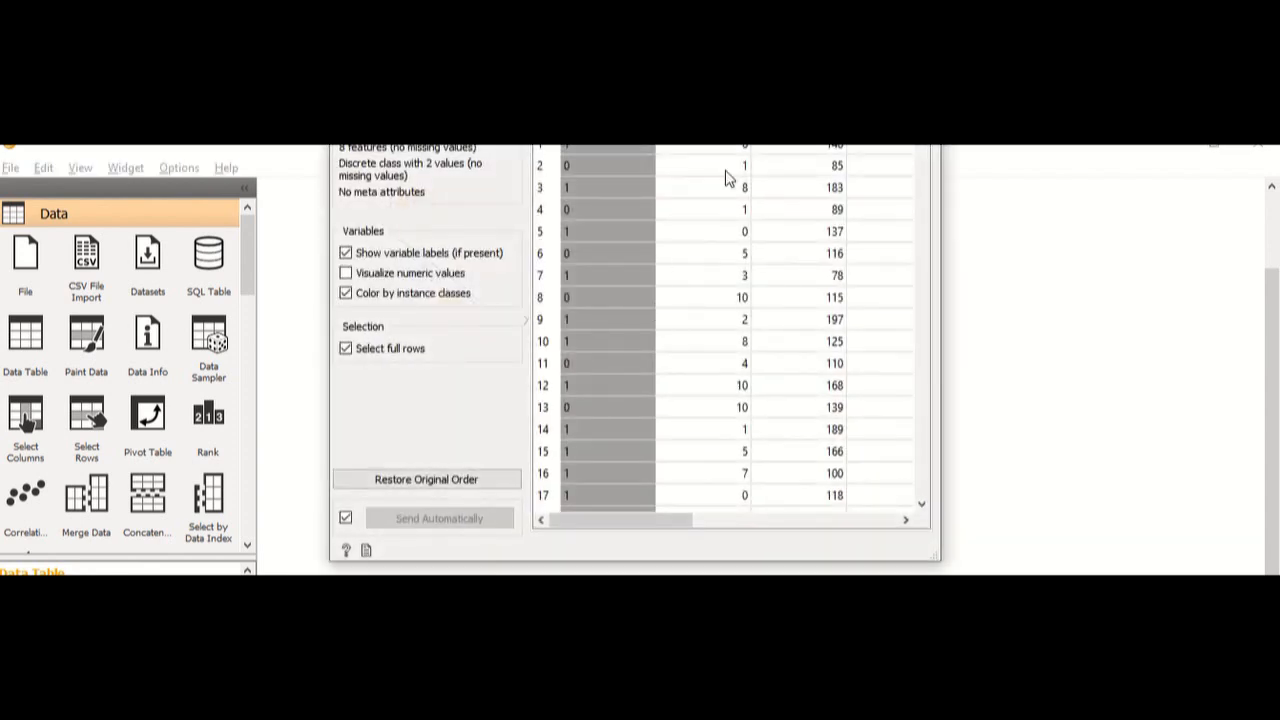
left_click_drag(735, 98, 719, 203)
scroll(696, 322, "down", 5)
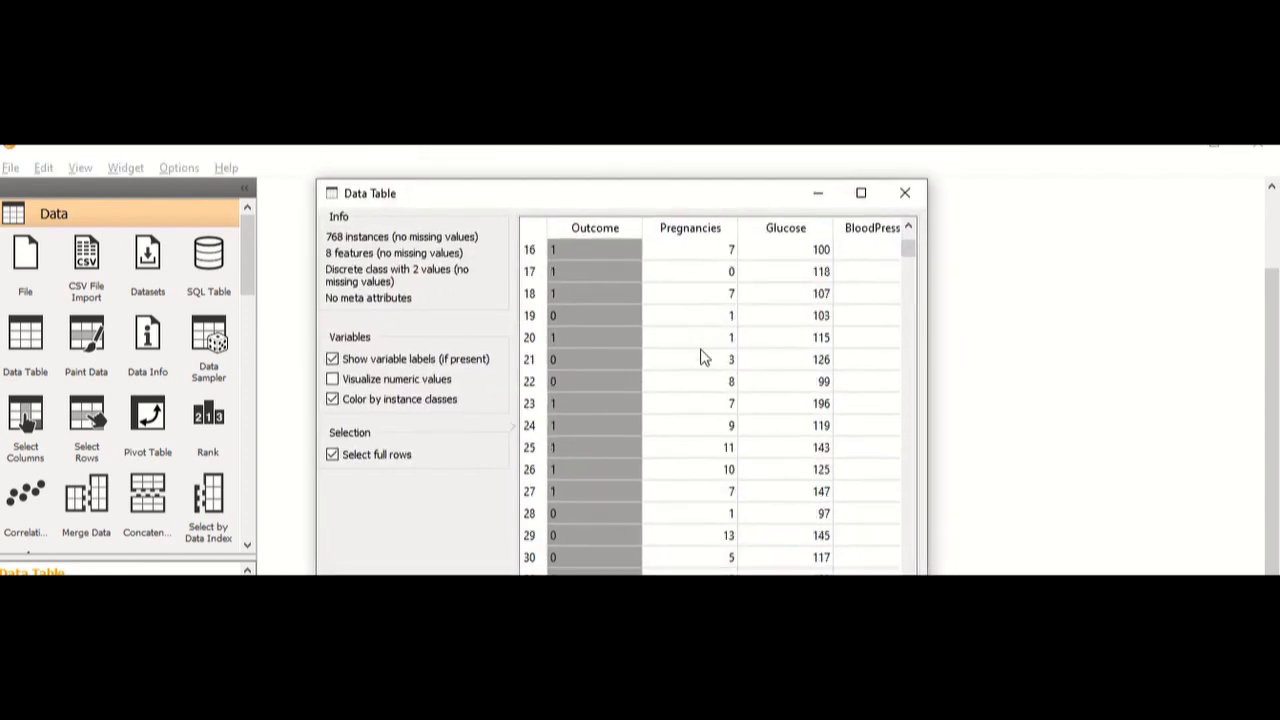
scroll(757, 360, "up", 1)
scroll(731, 322, "right", 5)
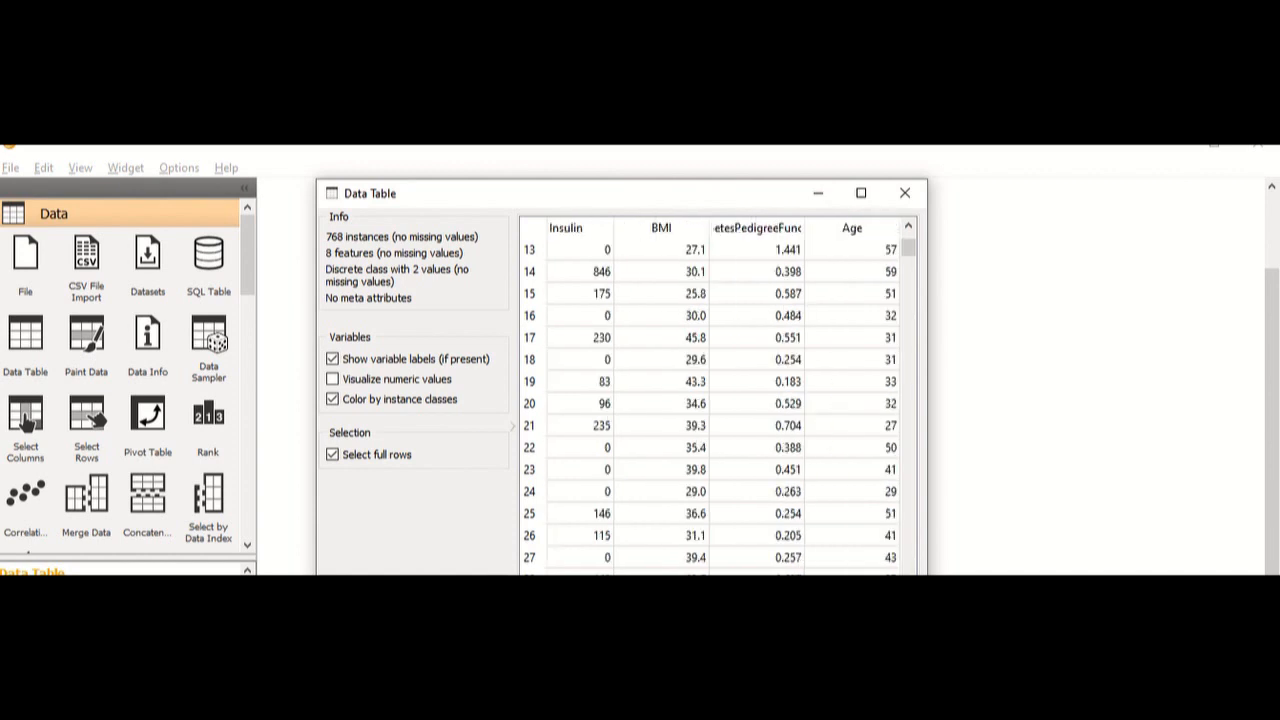
scroll(711, 400, "left", 5)
scroll(643, 500, "down", 13)
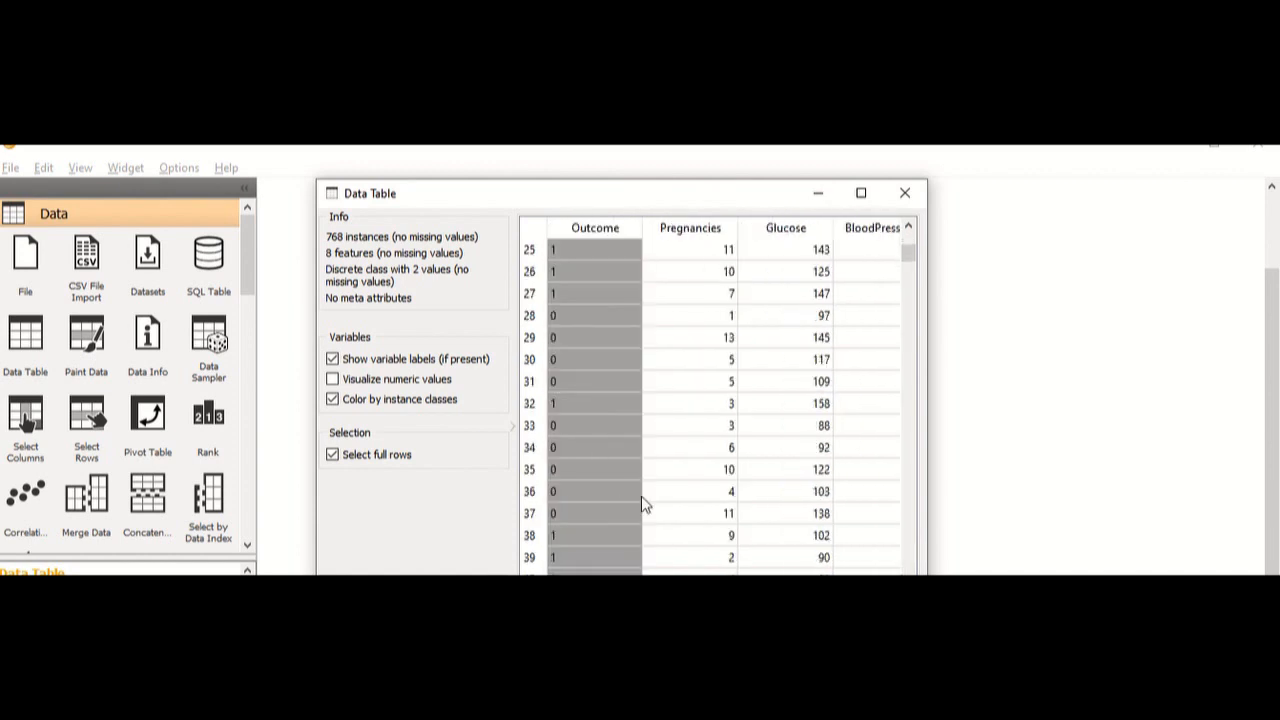
left_click(905, 193)
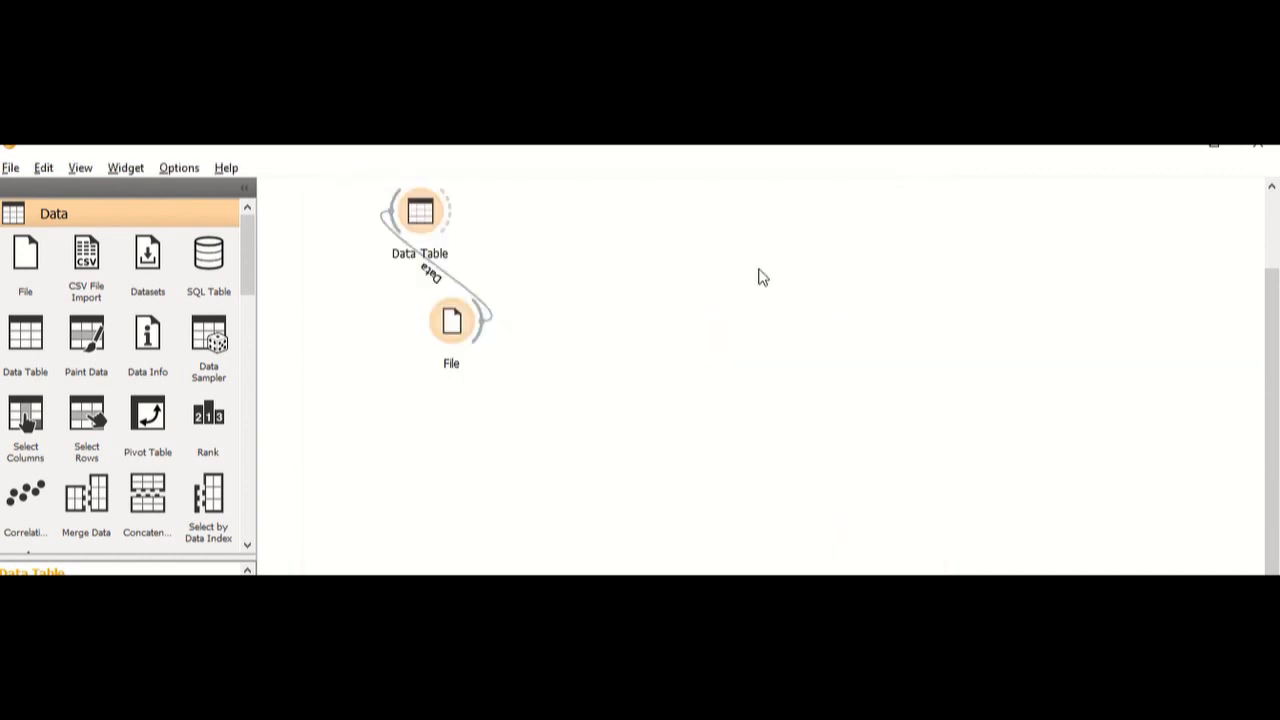
Delete the Data Table widget from the canvas.
left_click(428, 216)
key("Delete")
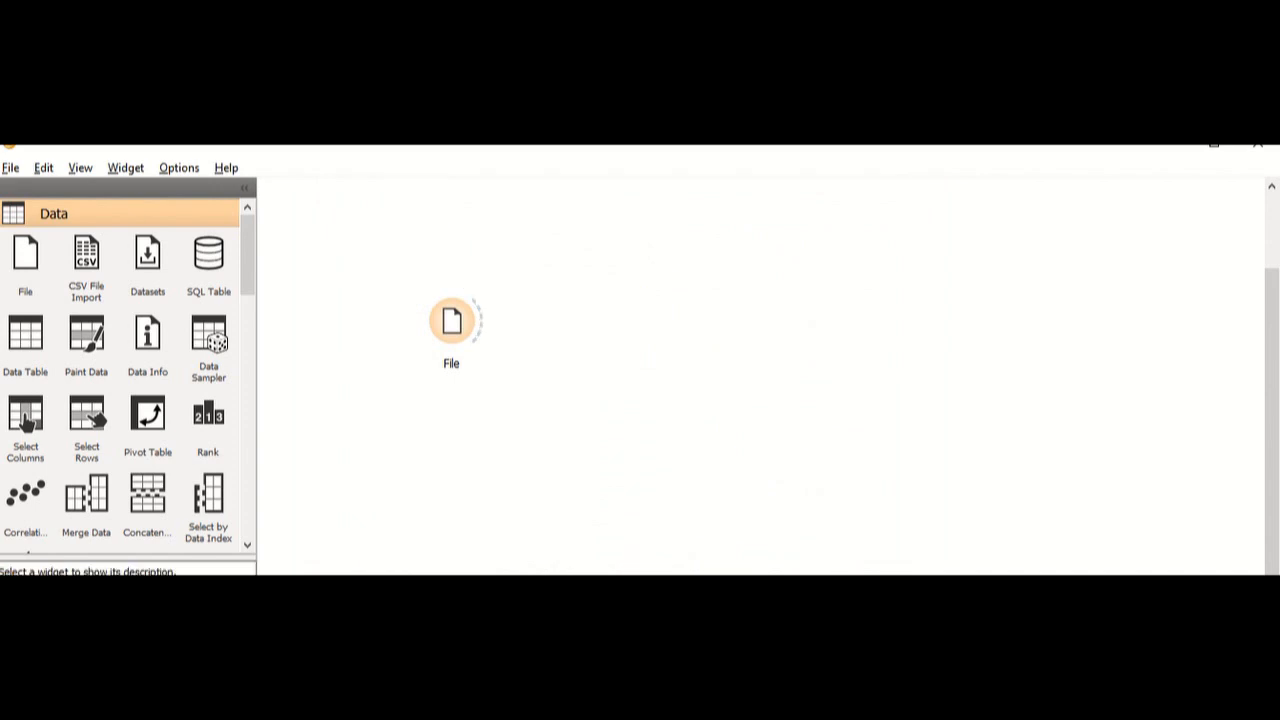
Move the existing File widget up and place a second File widget below it.
left_click_drag(431, 336, 391, 274)
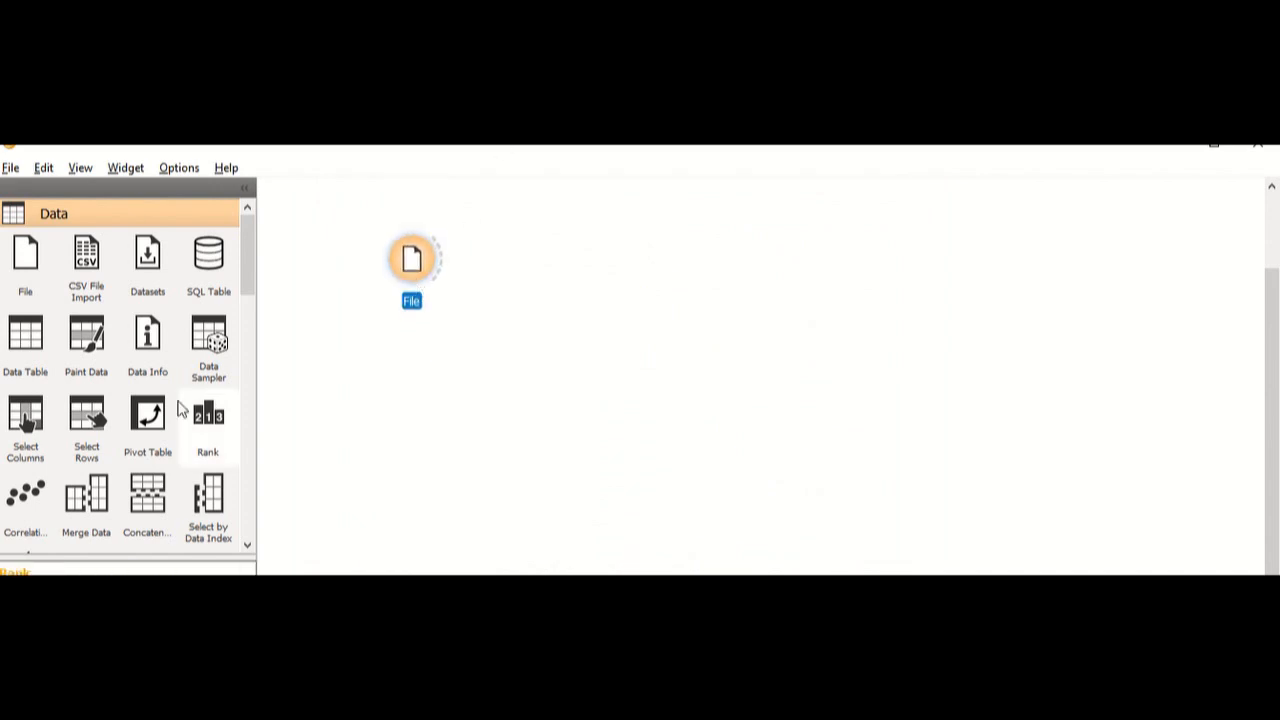
left_click_drag(25, 258, 402, 378)
left_click(371, 386)
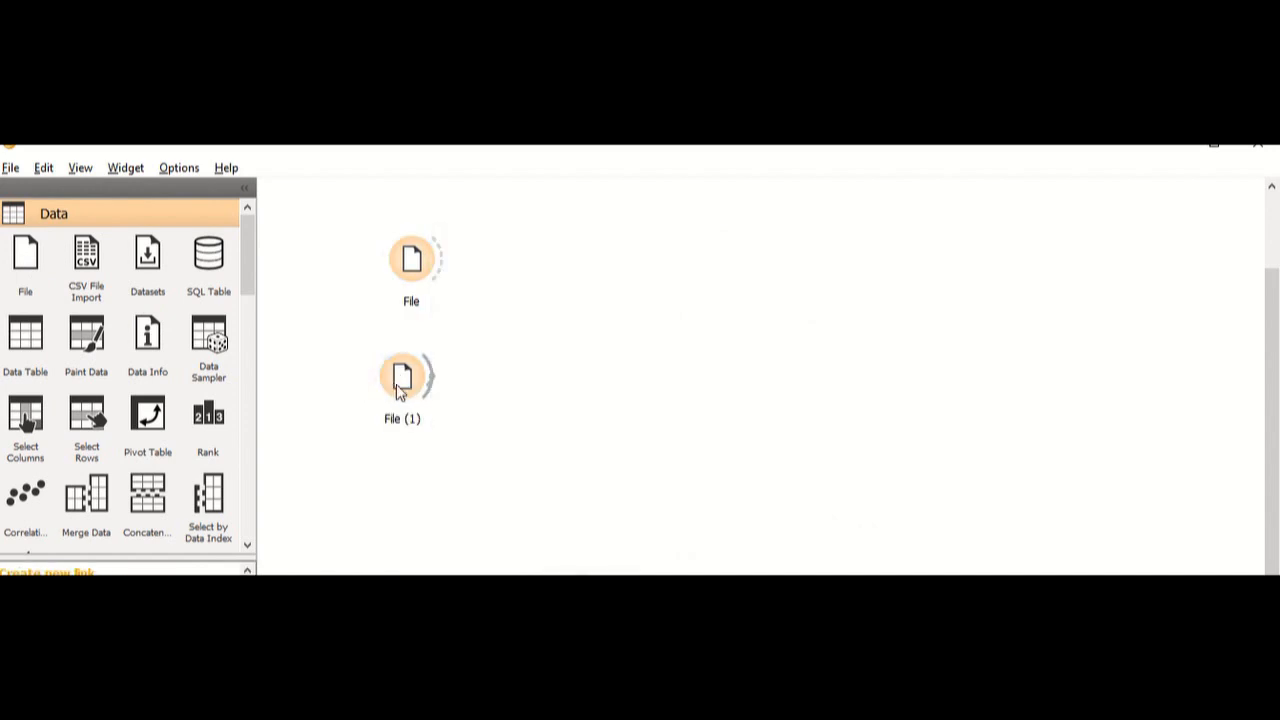
Load diabetes - Test.csv from the OrangeModel folder into the second File widget.
double_click(401, 378)
left_click(829, 203)
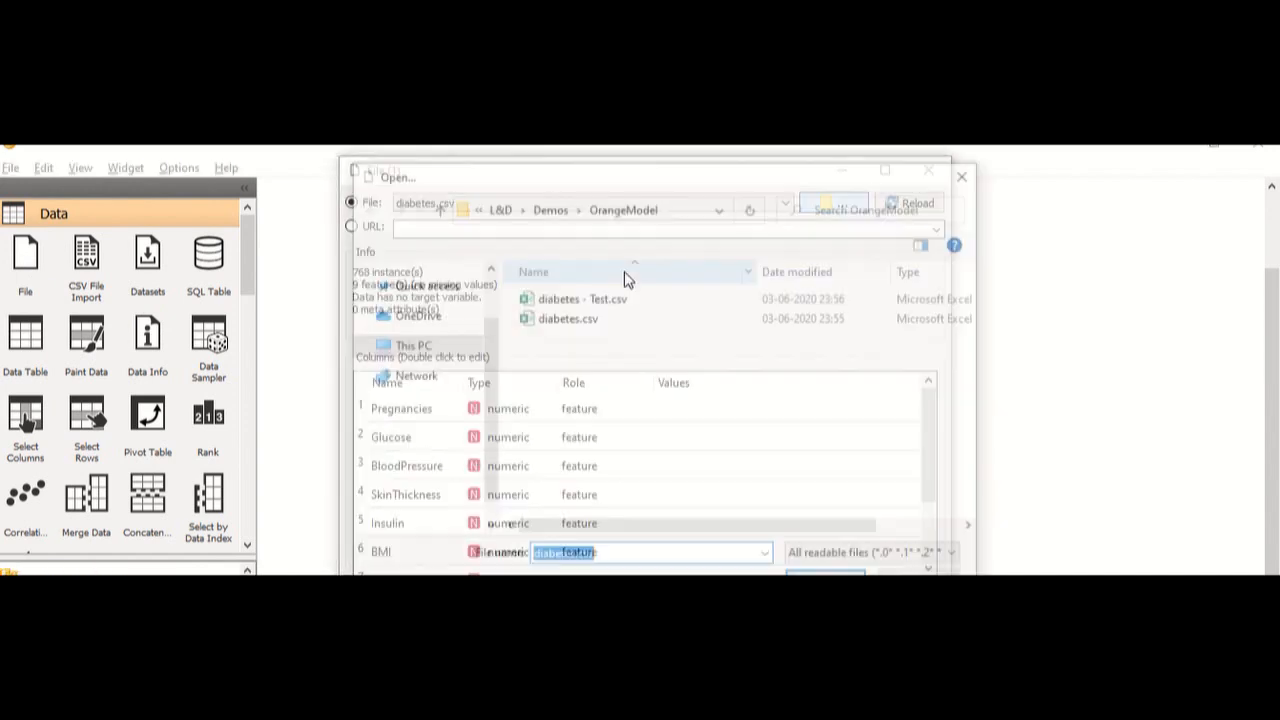
left_click(582, 299)
double_click(582, 299)
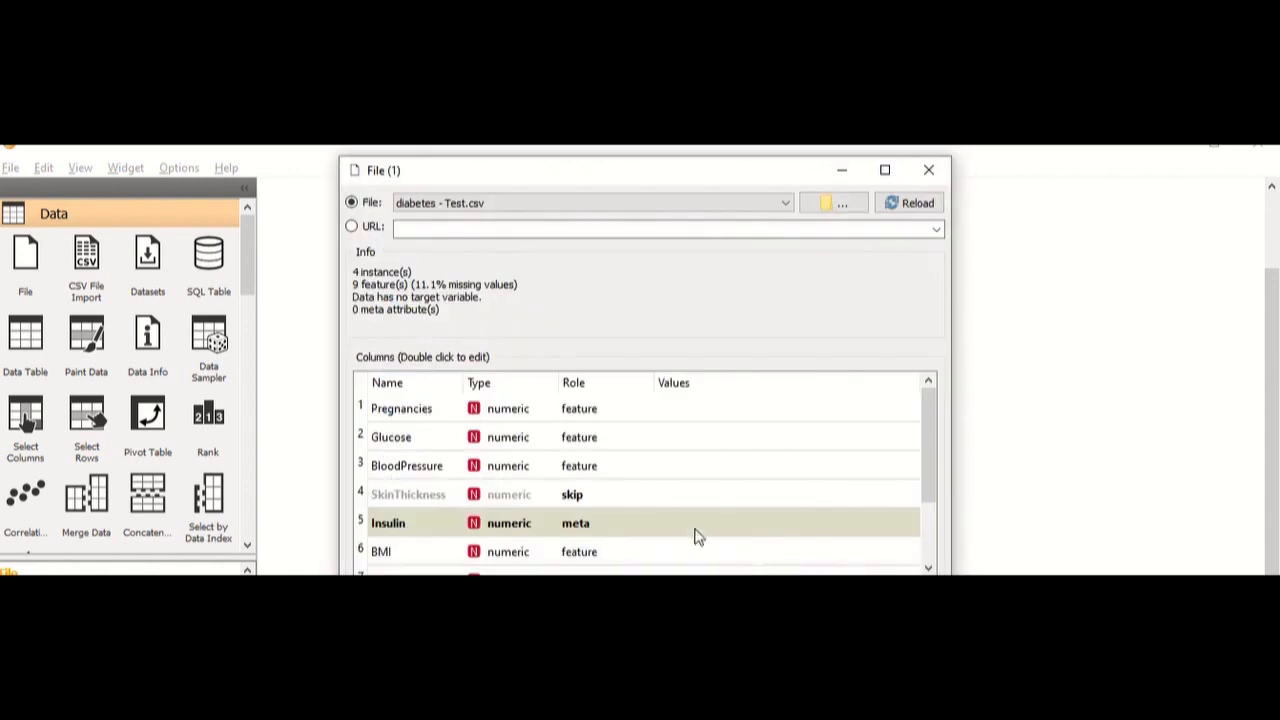
Set the role of the SkinThickness column in the test file to feature.
double_click(583, 495)
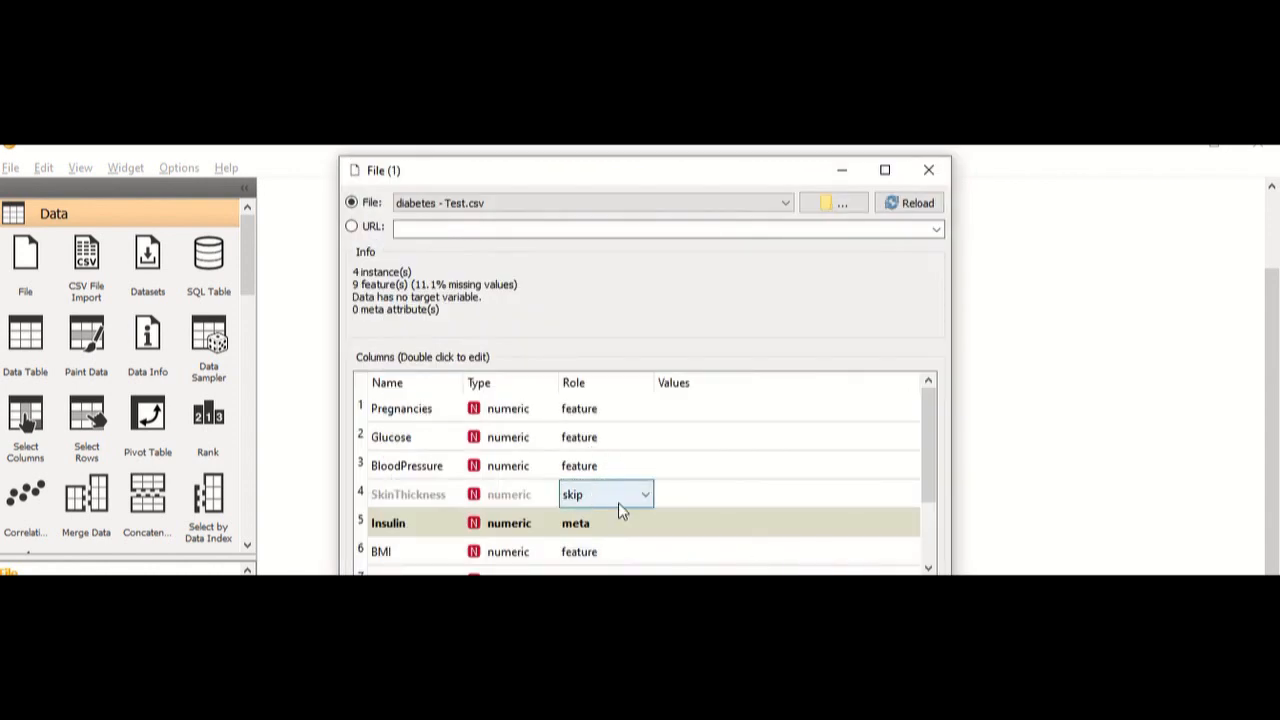
left_click(618, 502)
left_click(615, 516)
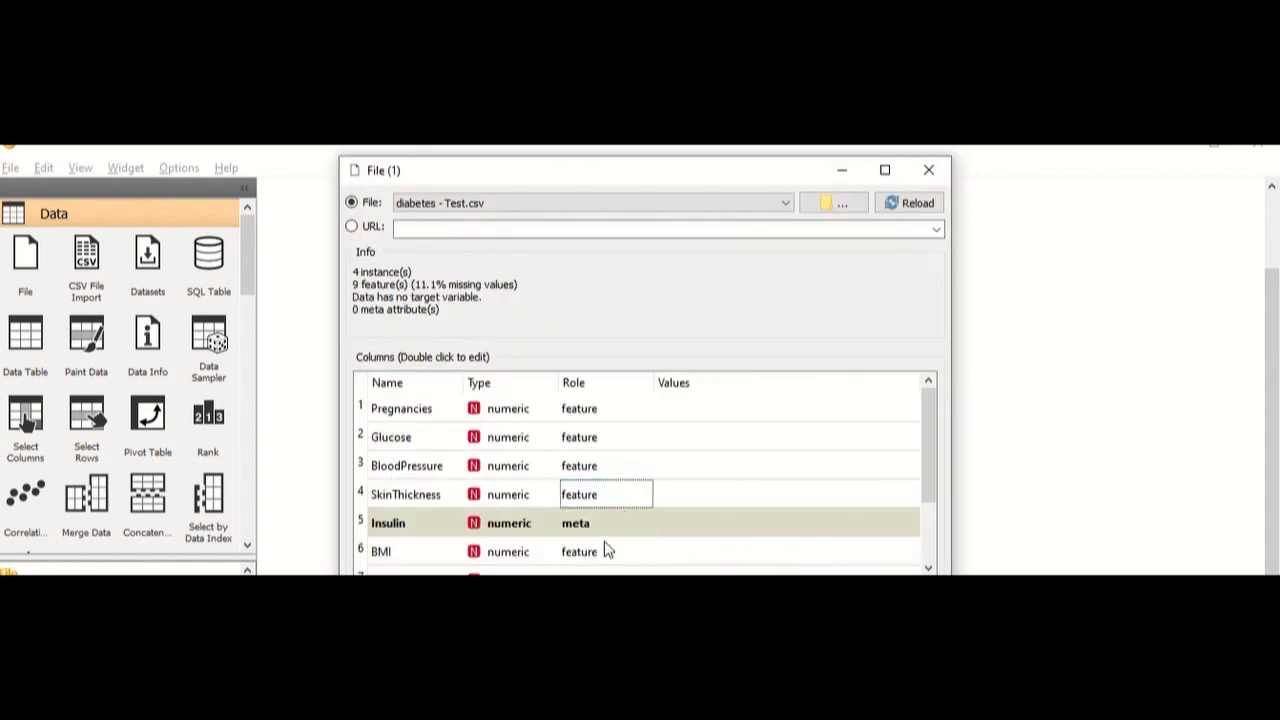
scroll(606, 555, "down", 1)
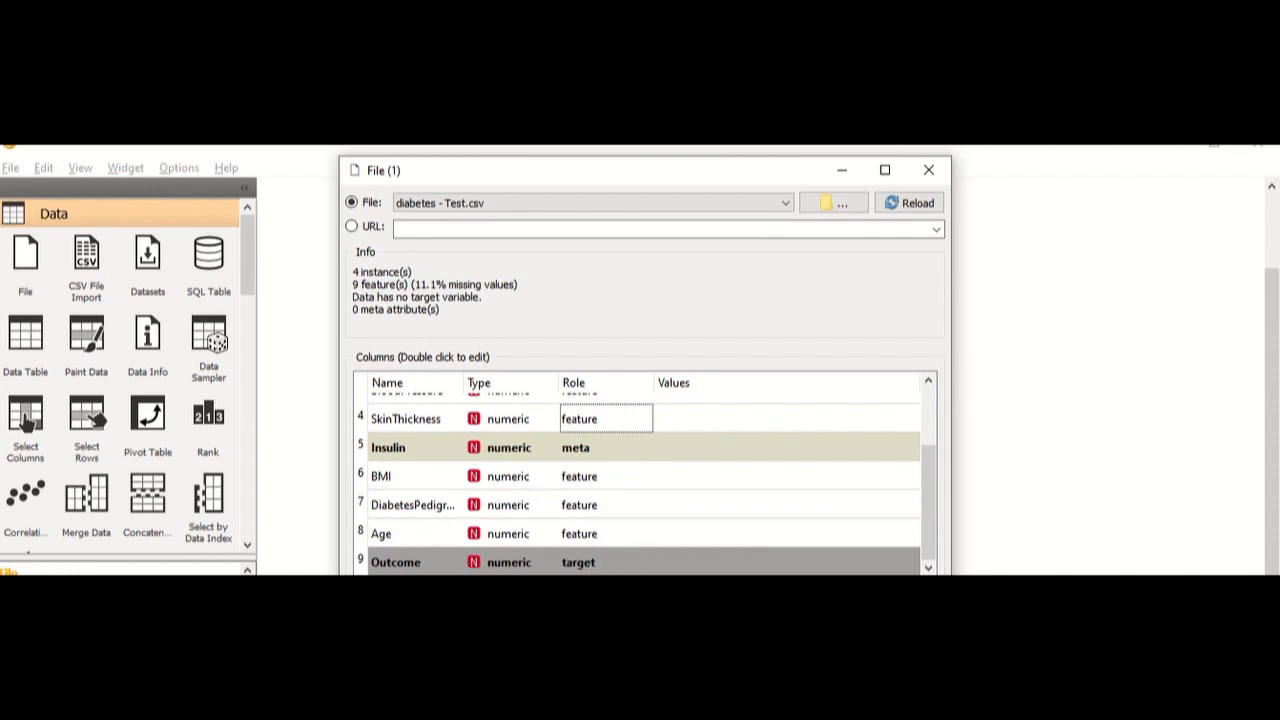
Set the role of the Insulin column in the test file to feature and close the file settings.
double_click(583, 447)
left_click(586, 449)
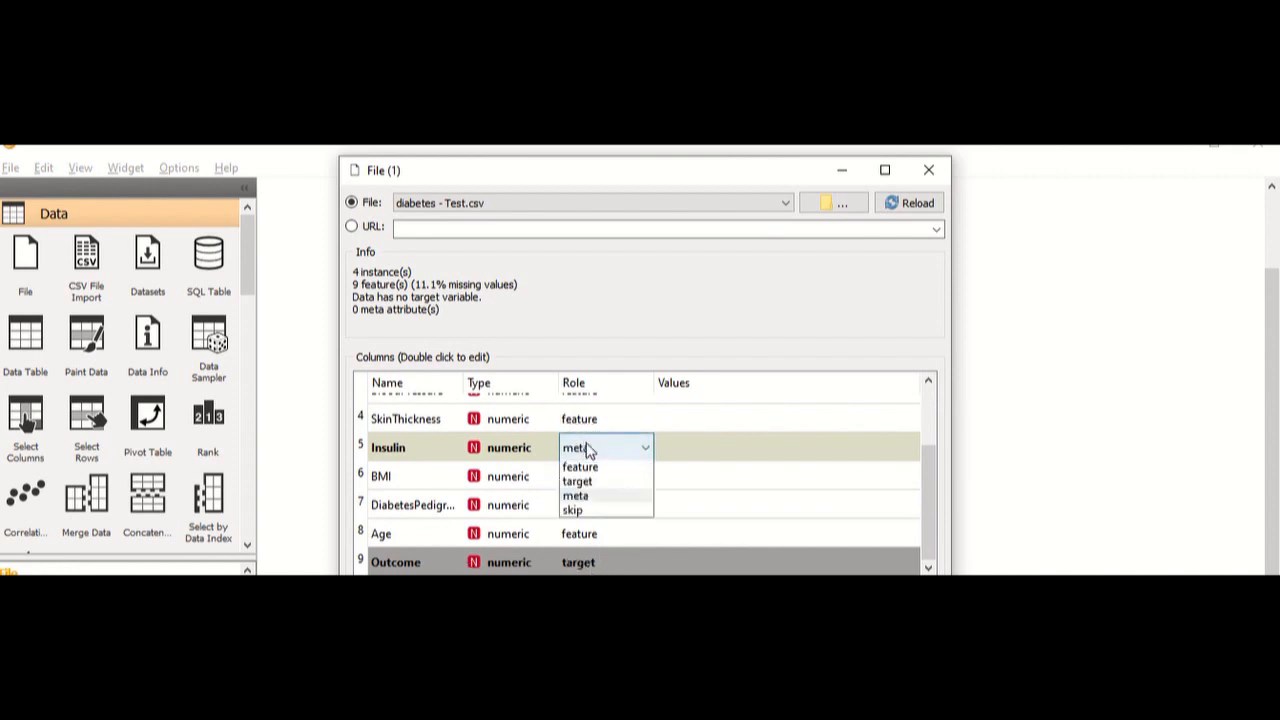
left_click(596, 468)
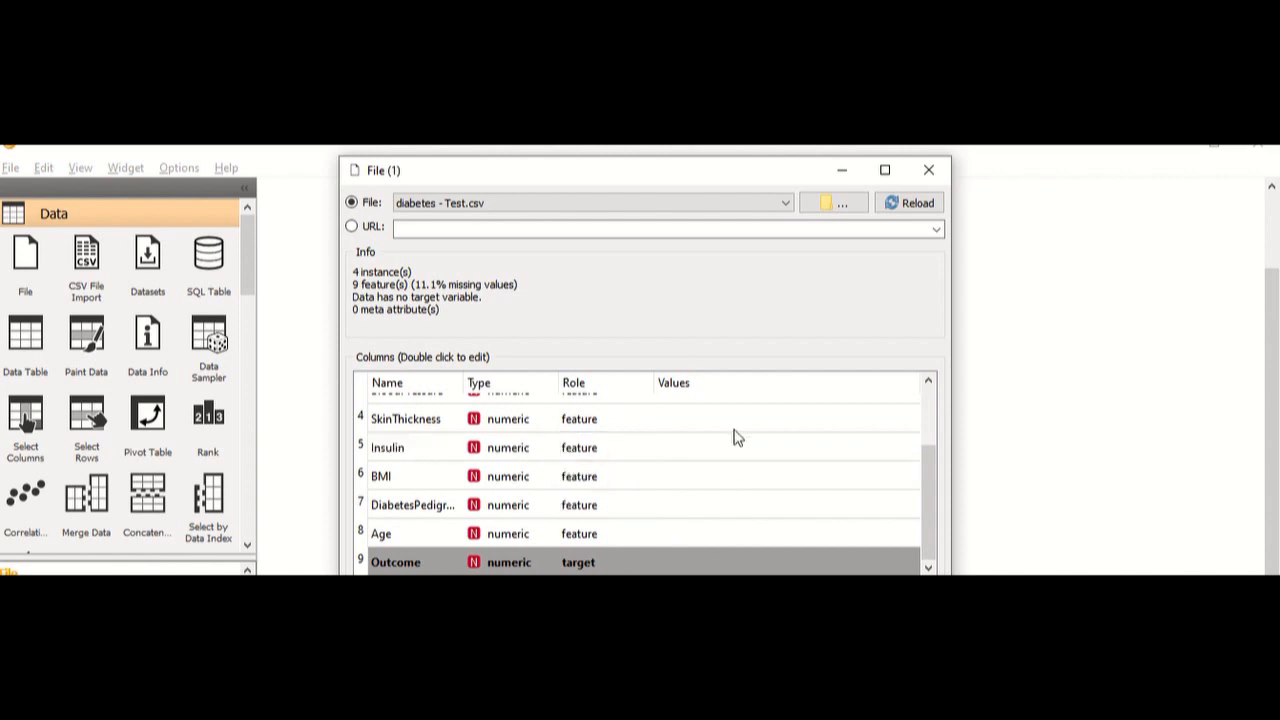
left_click(928, 170)
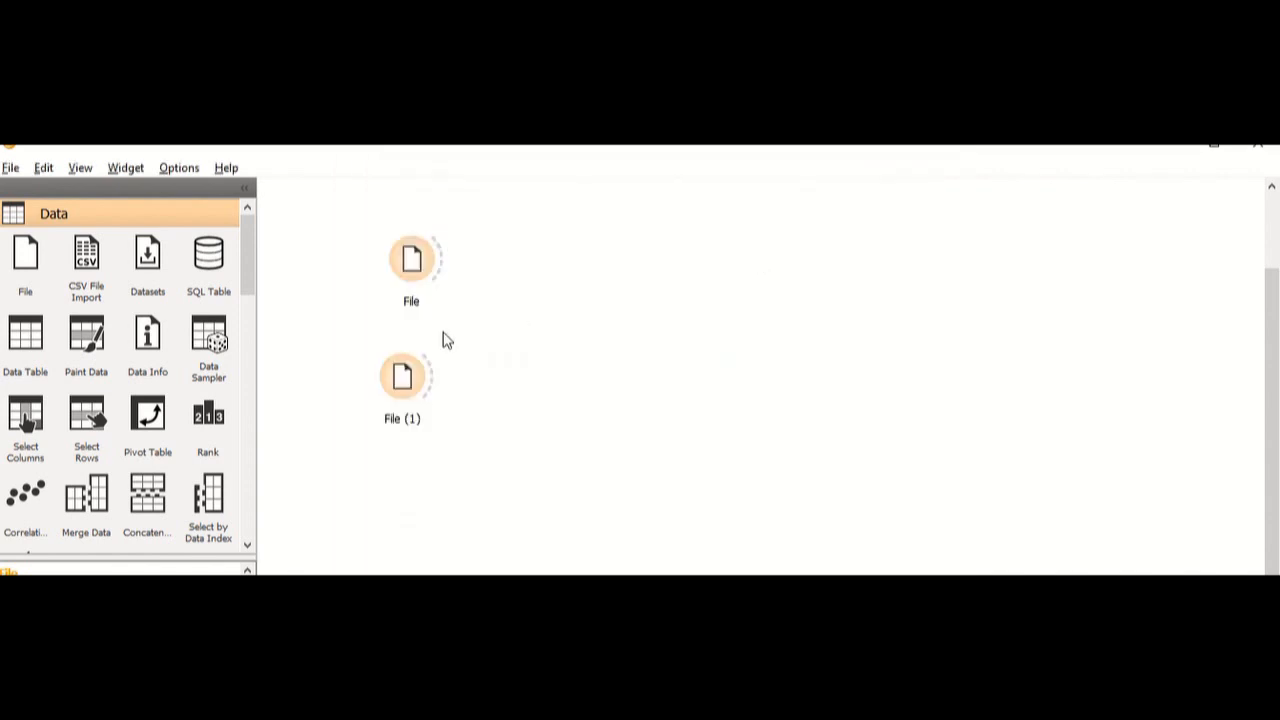
Align the second File widget directly below the first File widget on the canvas.
left_click_drag(402, 377, 413, 383)
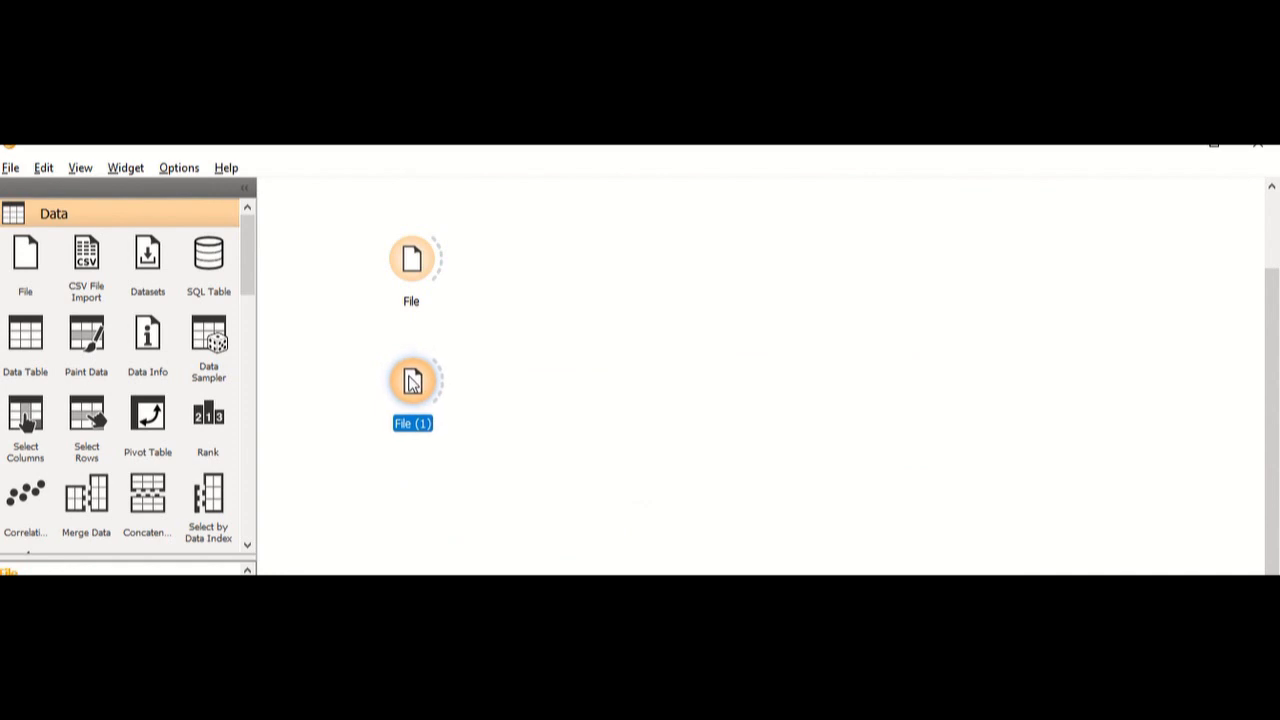
left_click(444, 267)
left_click(422, 266)
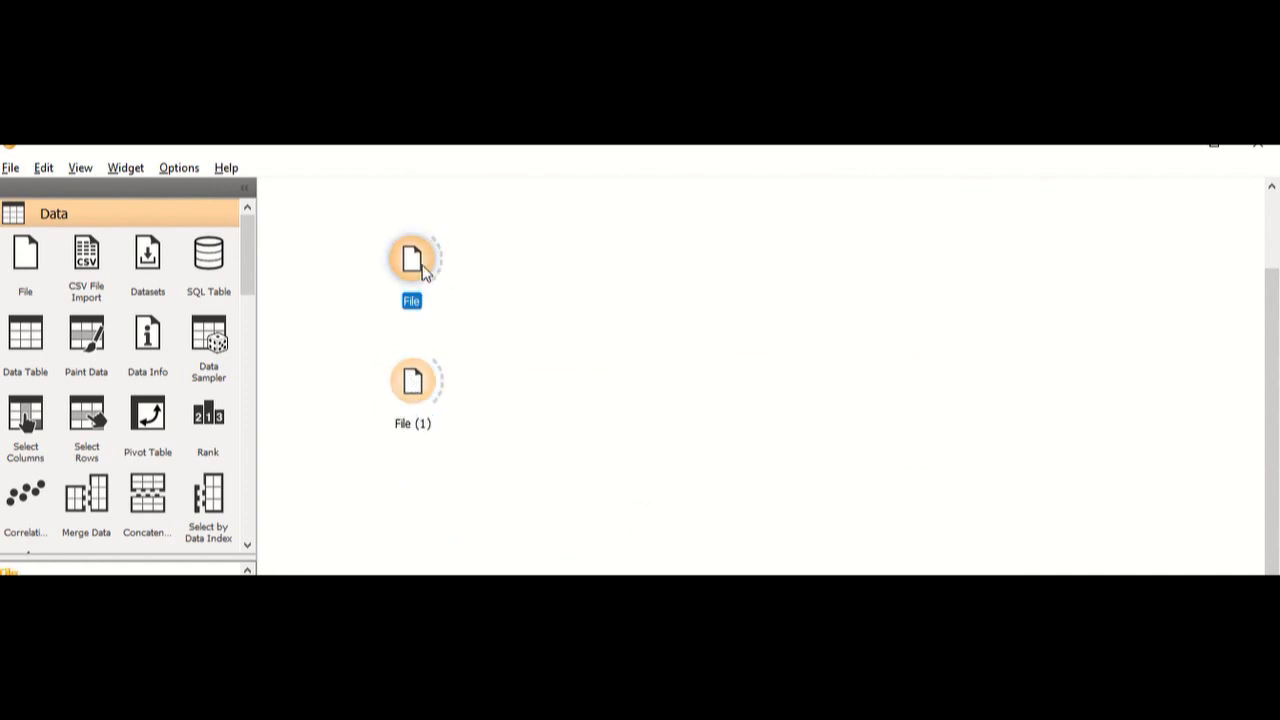
left_click(408, 391)
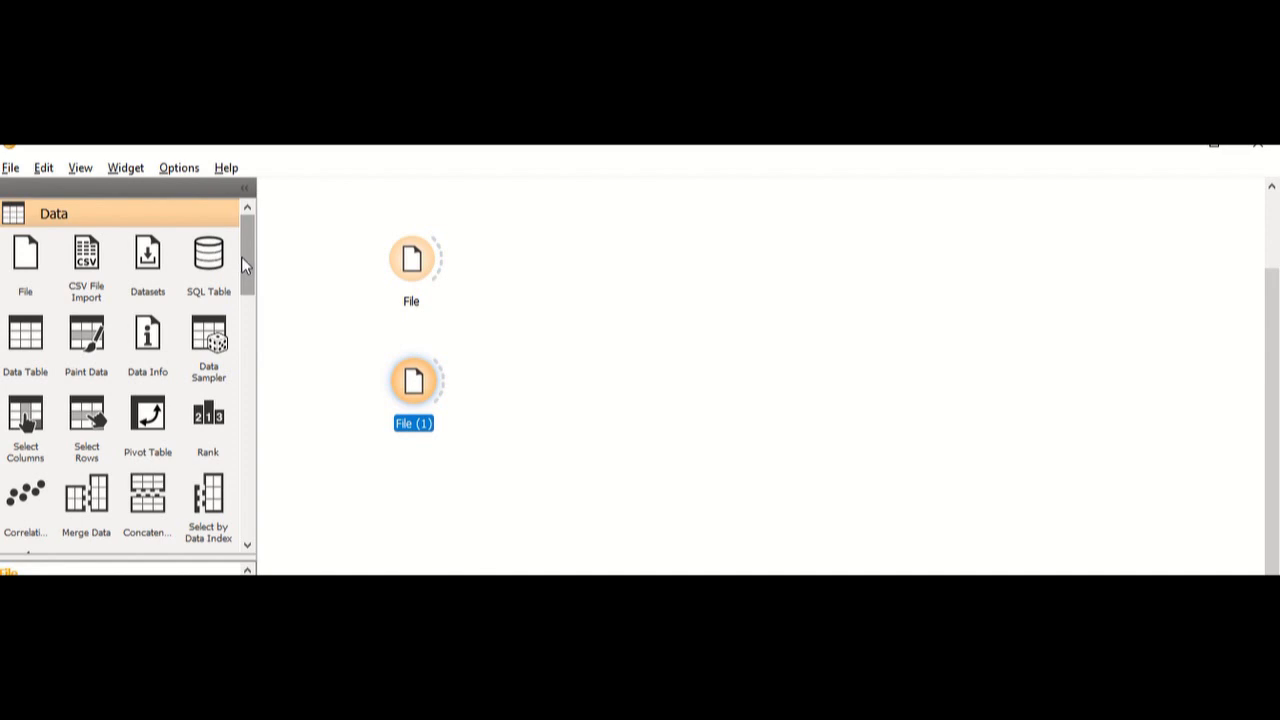
Add a Naive Bayes model widget to the canvas, beside the first File widget.
left_click_drag(241, 259, 241, 395)
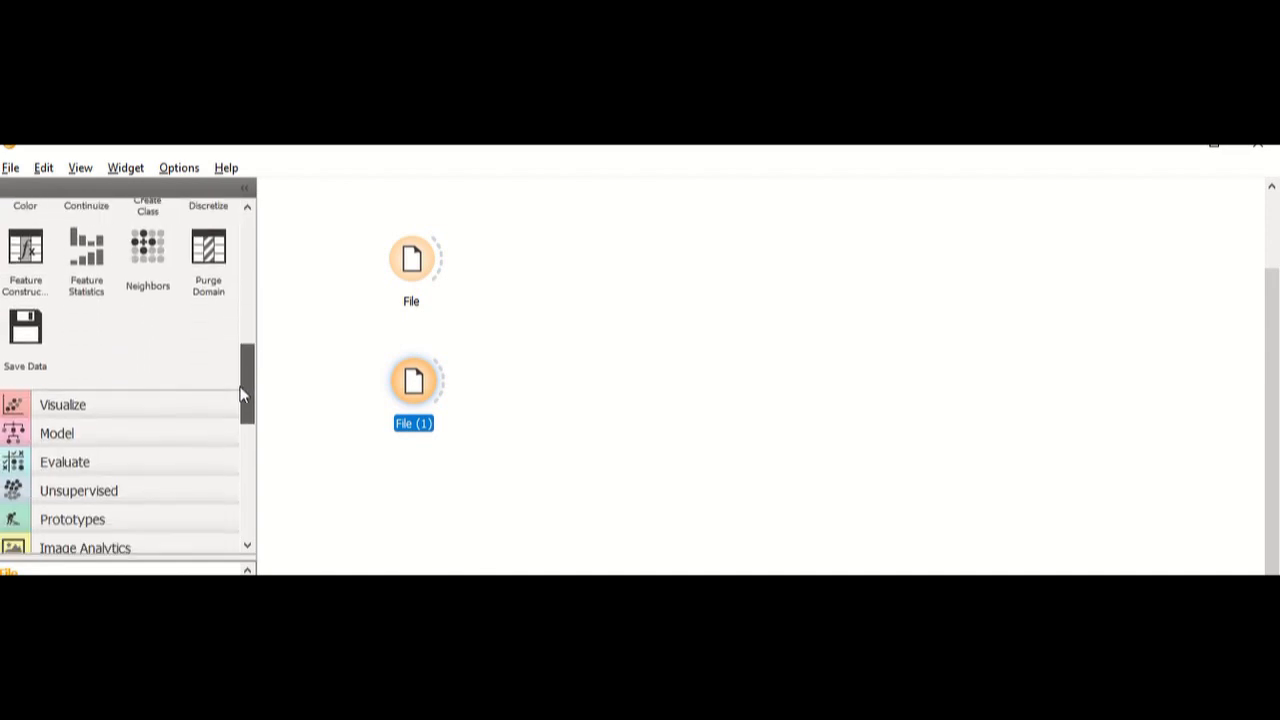
scroll(180, 409, "down", 5)
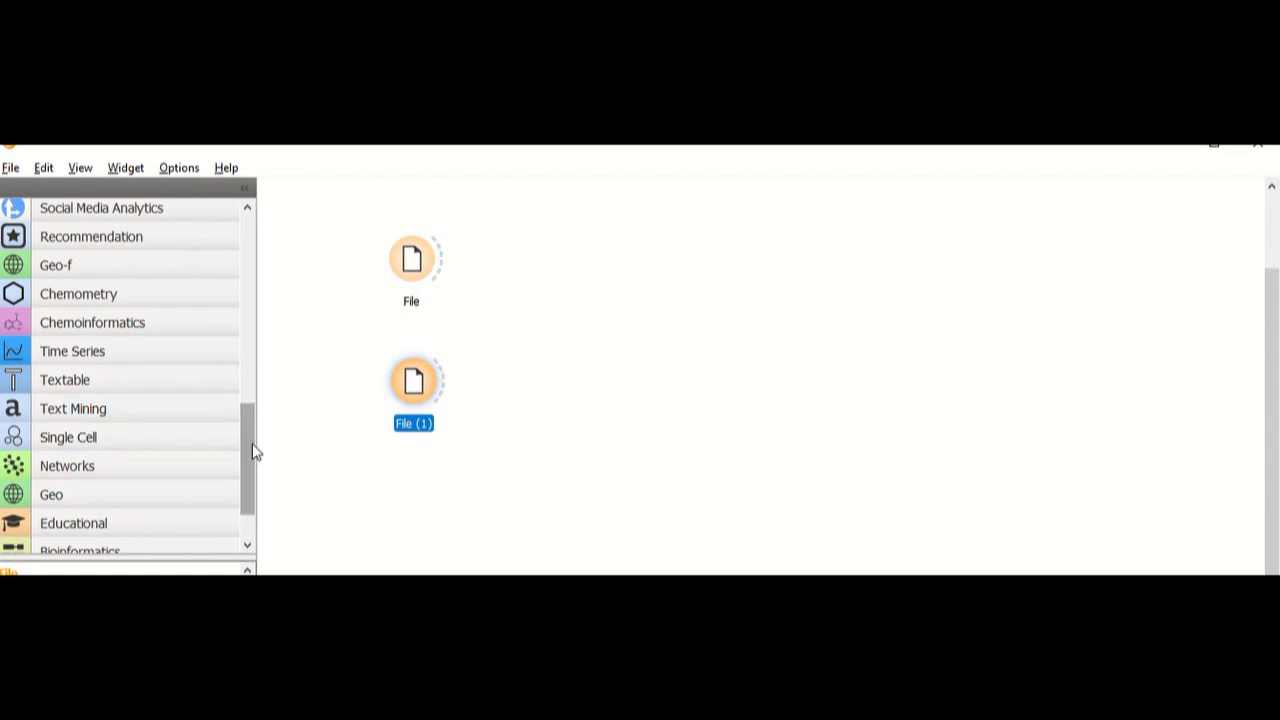
left_click_drag(252, 452, 286, 286)
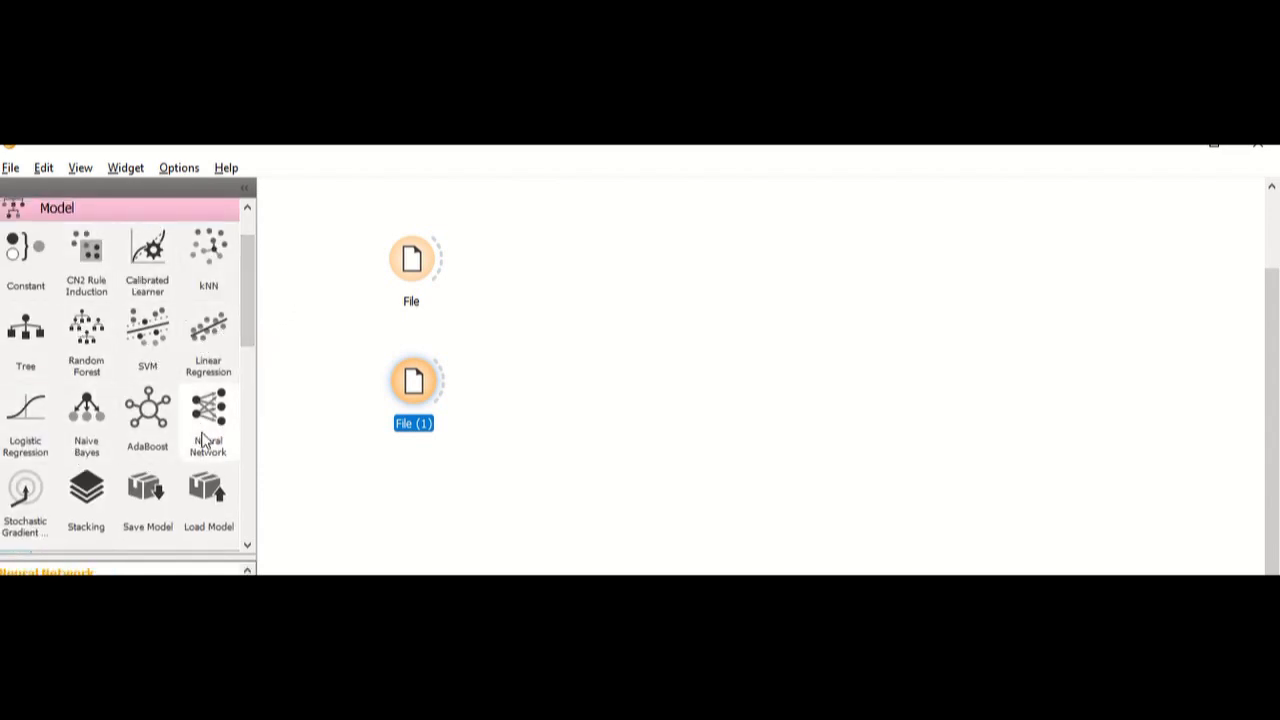
left_click_drag(100, 420, 562, 255)
left_click_drag(576, 278, 608, 271)
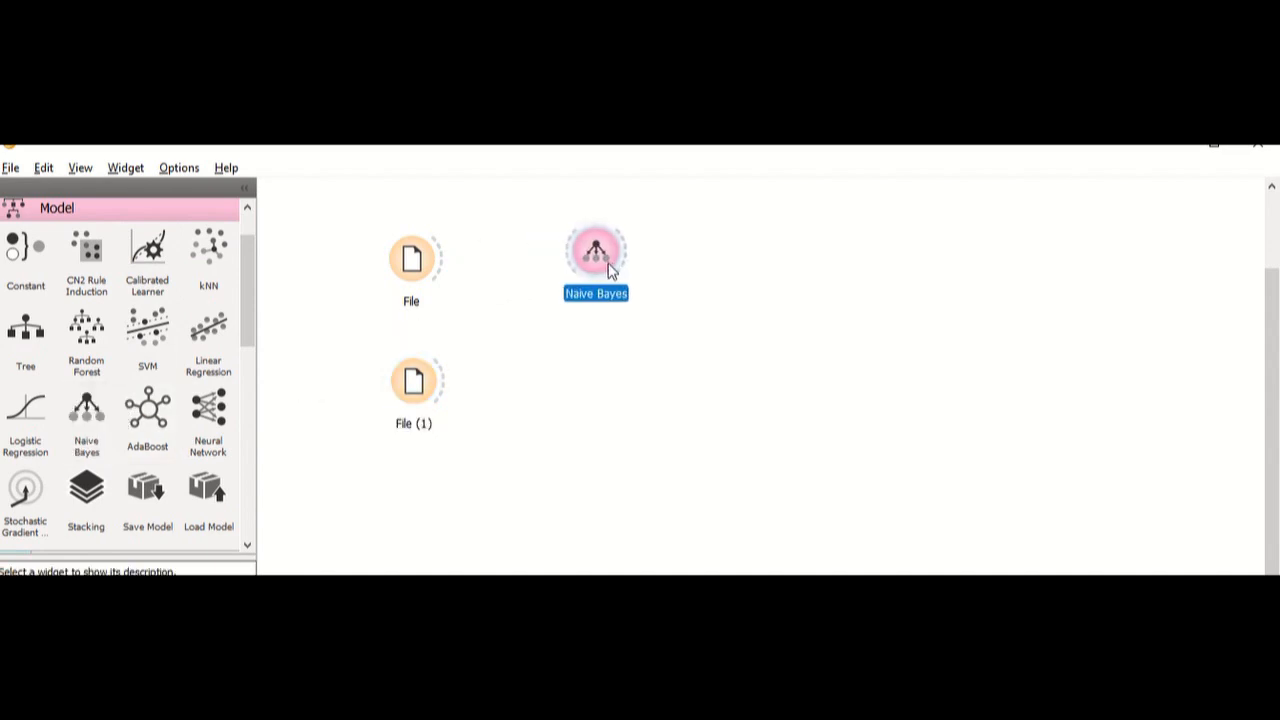
Connect the first File widget to Naive Bayes, keeping the Data output linked to the Data input.
left_click_drag(443, 271, 570, 252)
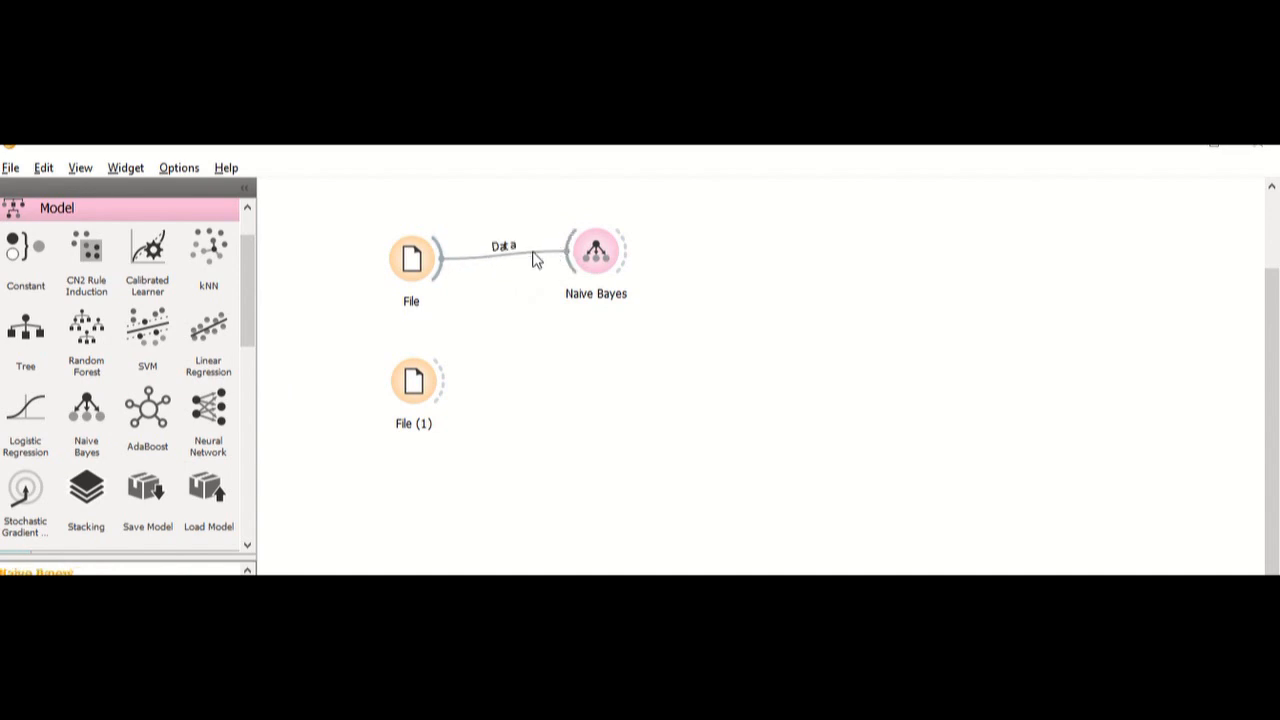
double_click(532, 257)
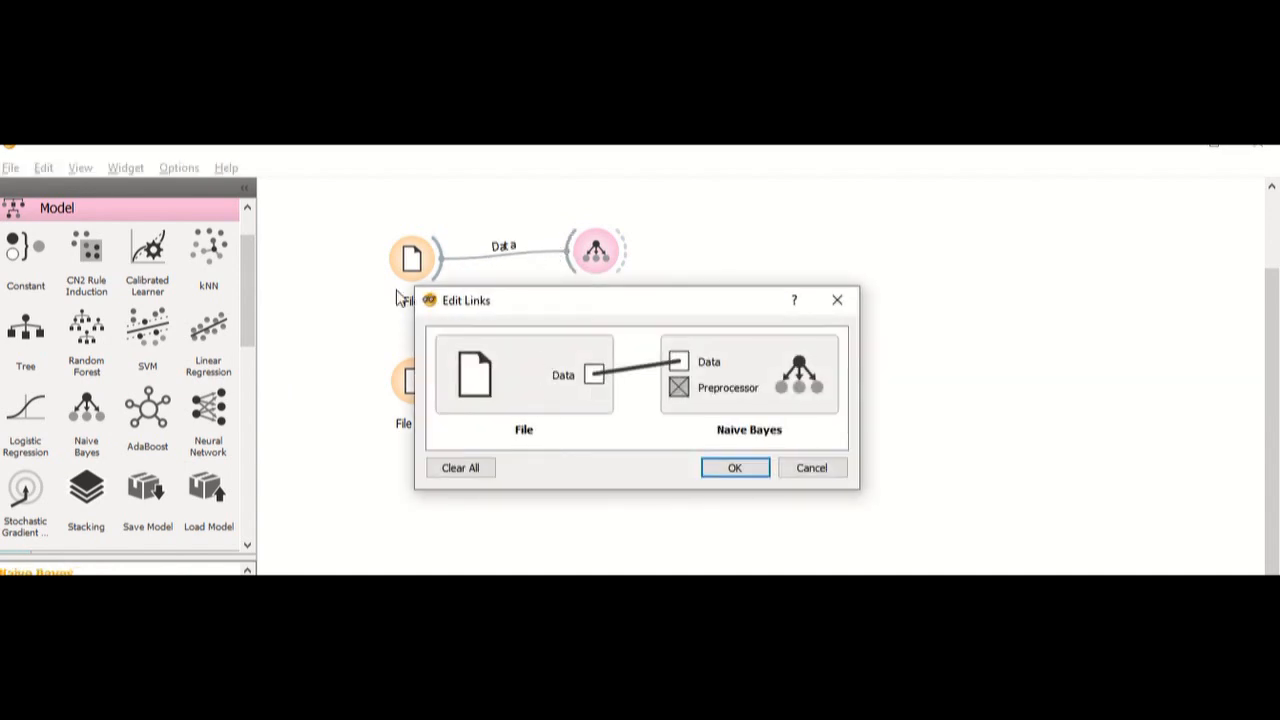
left_click(735, 467)
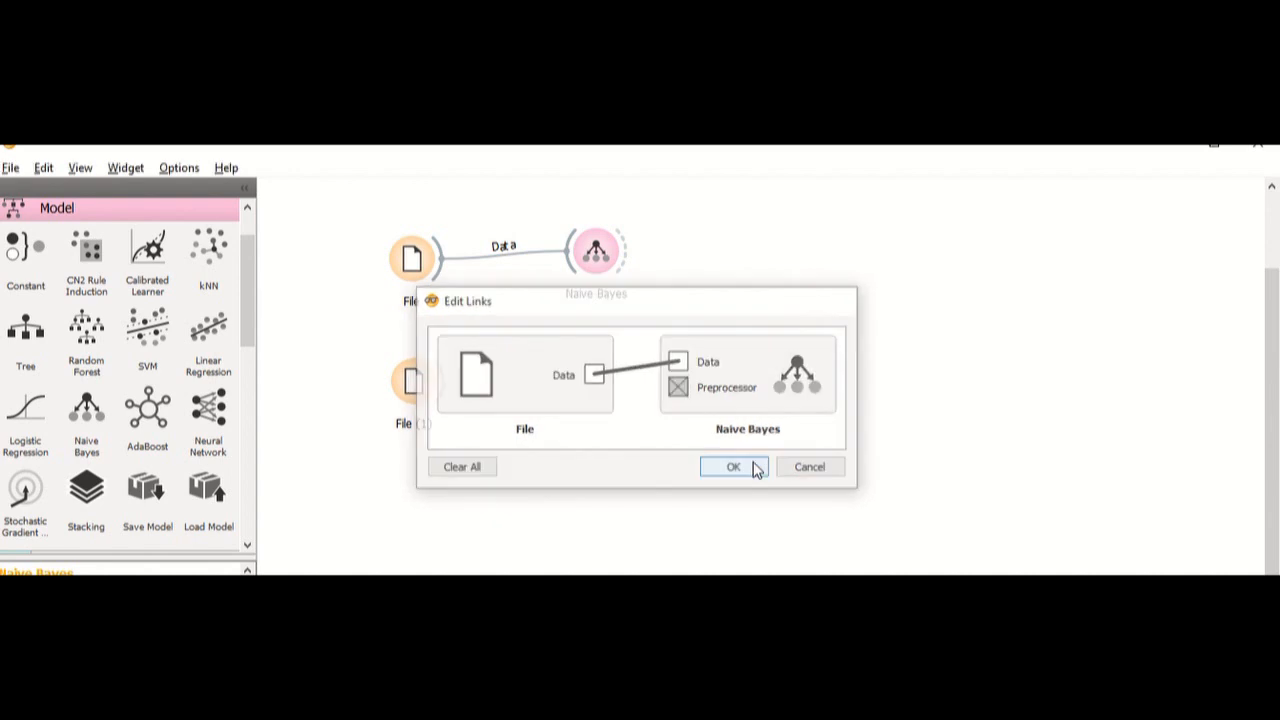
double_click(612, 262)
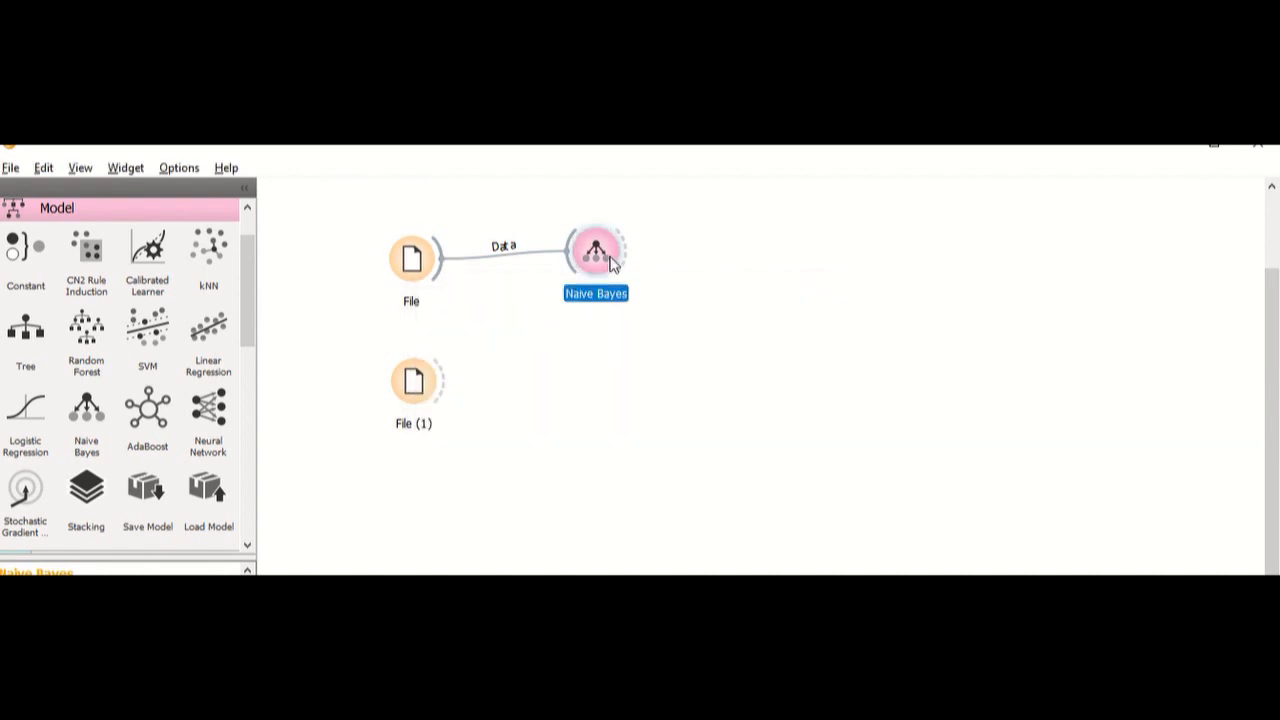
left_click(713, 224)
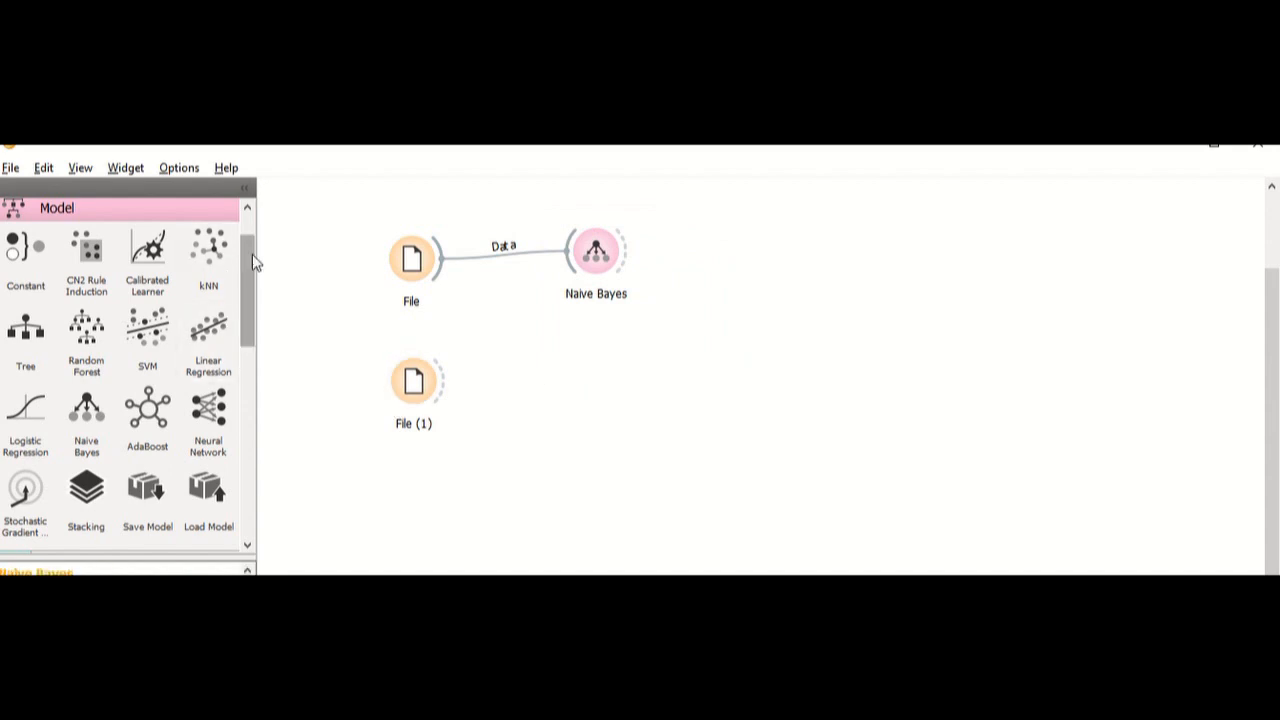
Add a Predictions evaluation widget to the canvas, beyond Naive Bayes.
left_click_drag(252, 256, 257, 318)
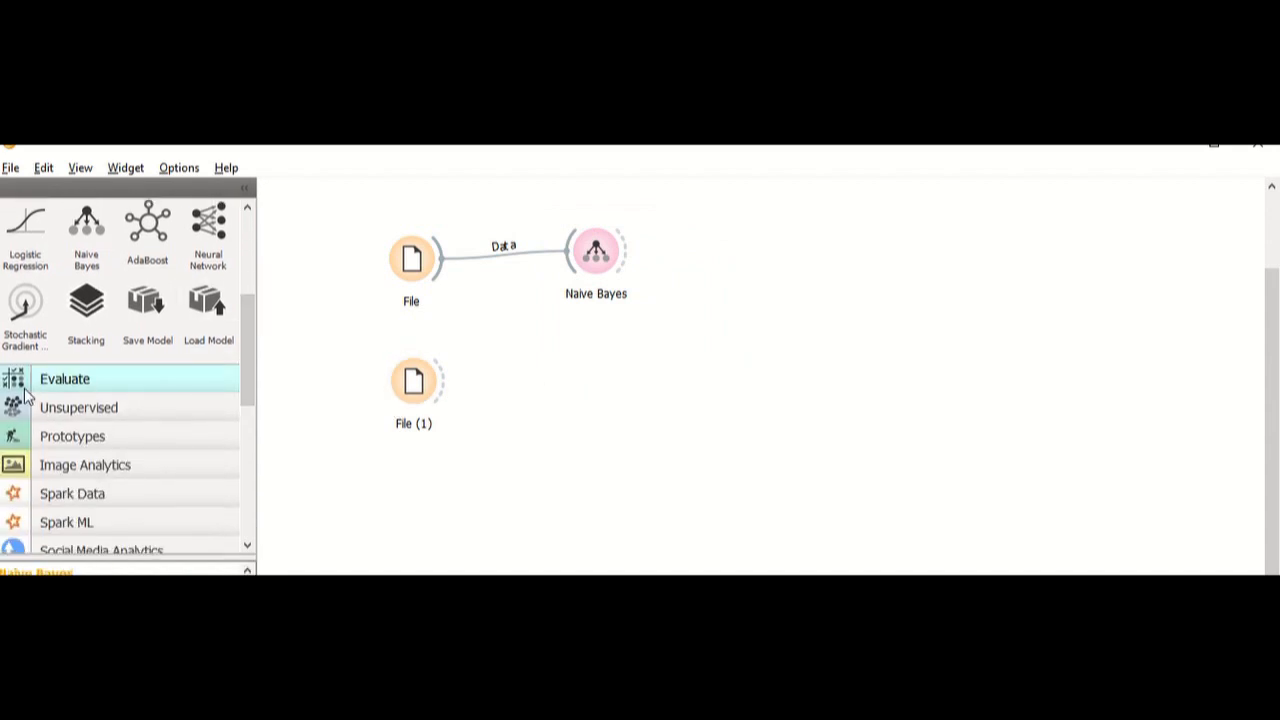
left_click(105, 387)
left_click_drag(243, 389, 263, 326)
mouse_move(148, 285)
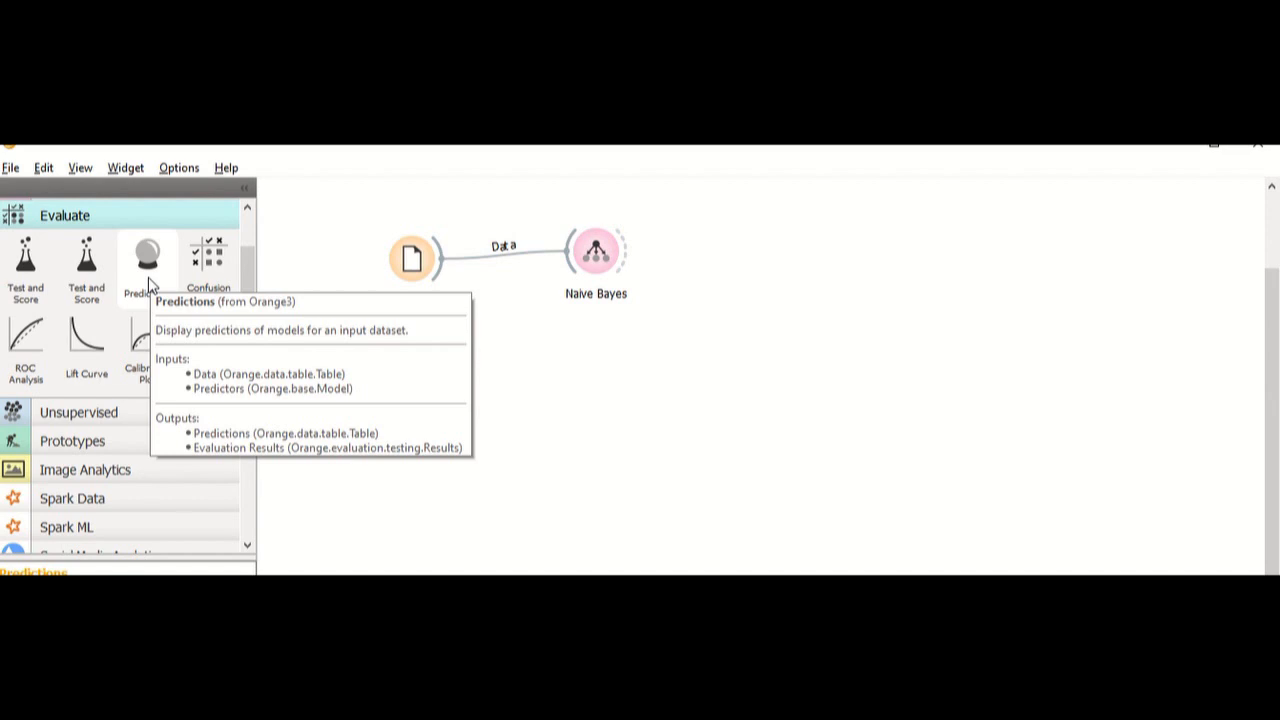
left_click_drag(148, 277, 766, 331)
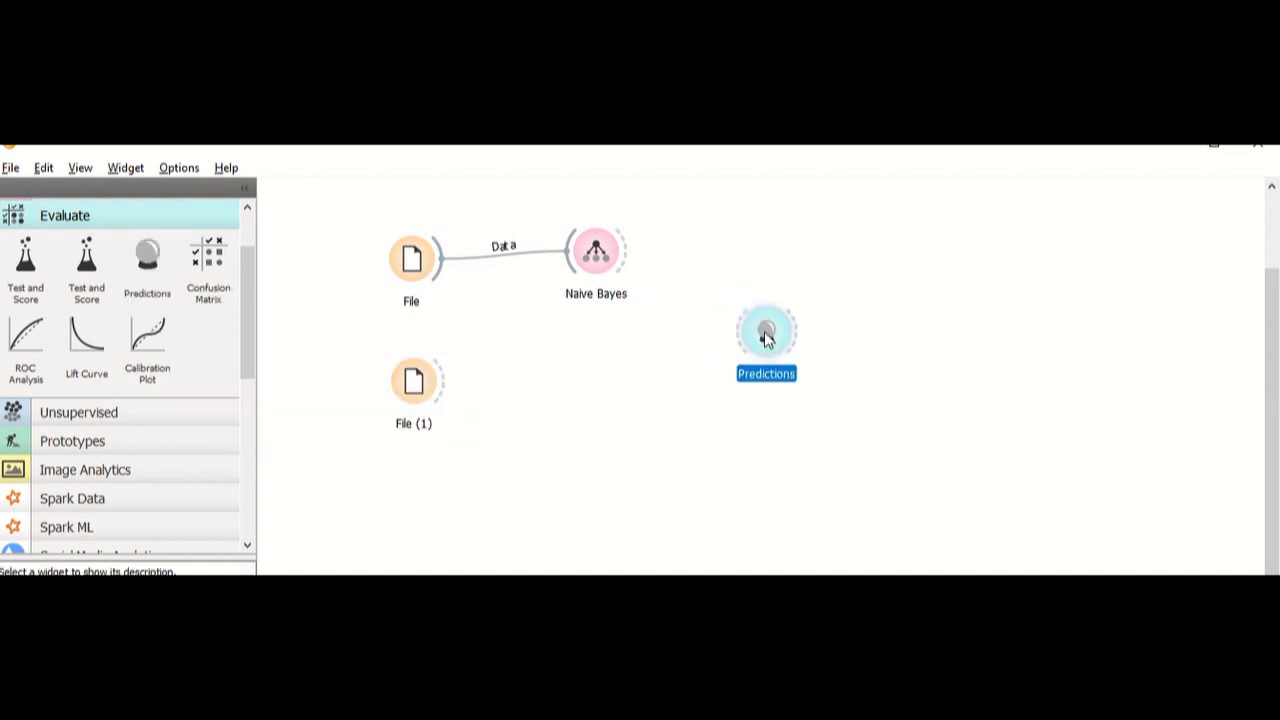
Space out the second File and Predictions widgets, and connect both Naive Bayes and the second File to Predictions.
left_click_drag(414, 382, 408, 462)
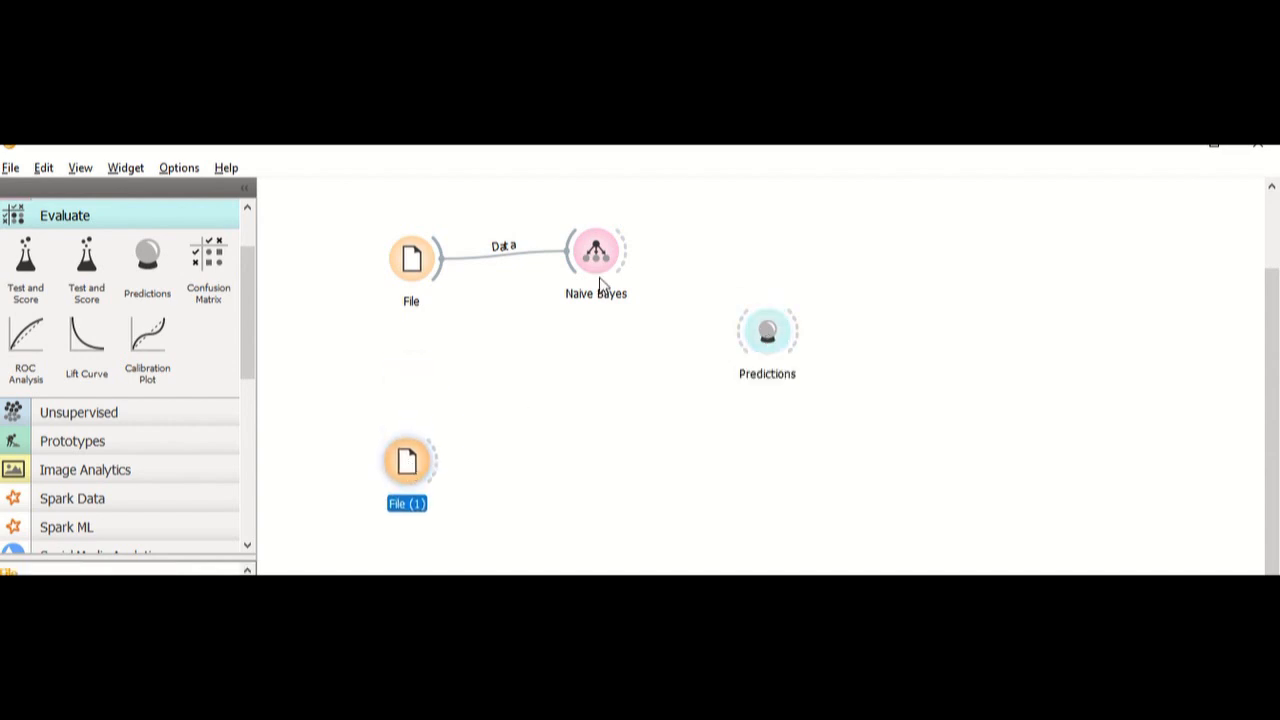
left_click_drag(776, 354, 835, 370)
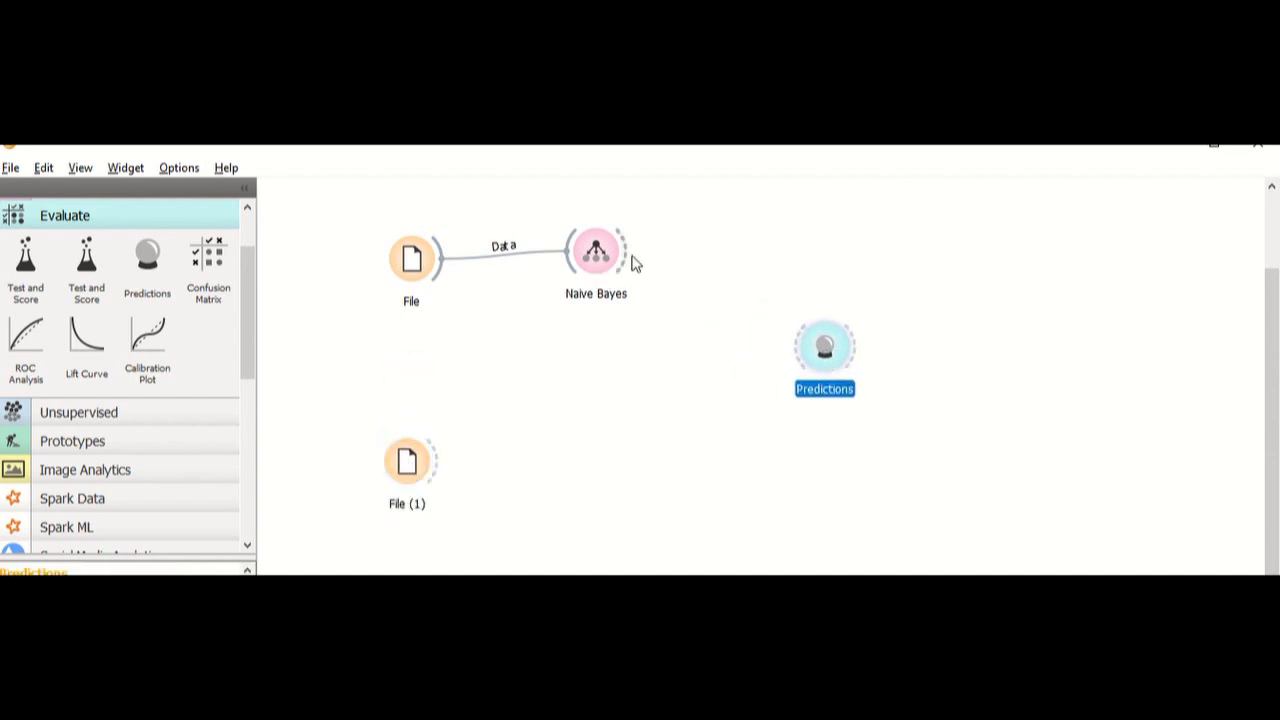
left_click_drag(630, 258, 812, 345)
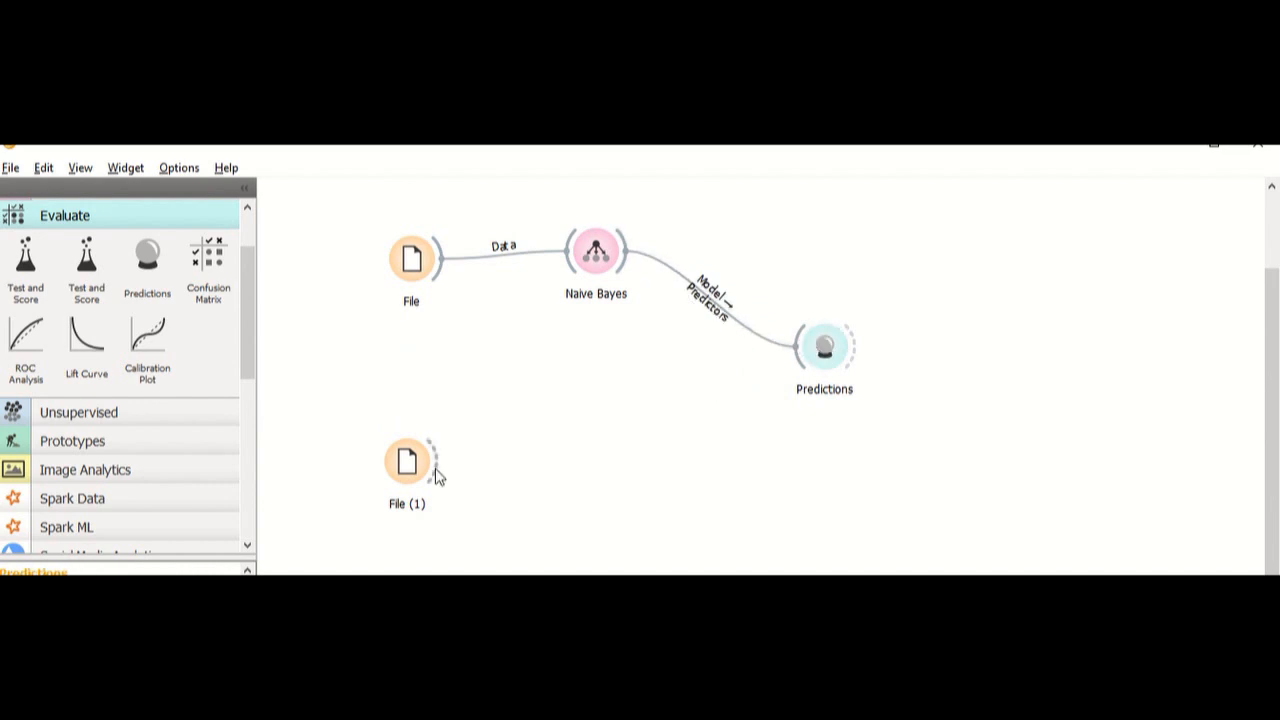
left_click_drag(440, 472, 801, 362)
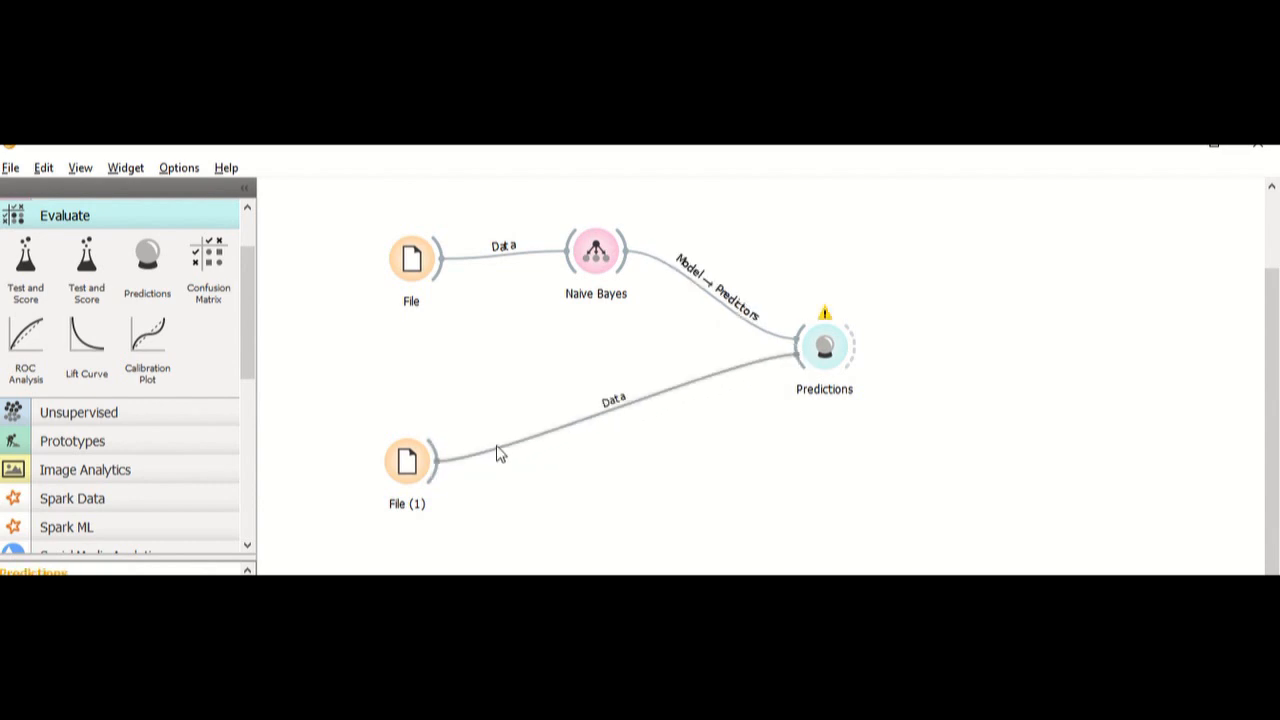
Examine the Naive Bayes predictions for the test rows and compare them with the Outcome column in the Excel test sheet.
double_click(845, 346)
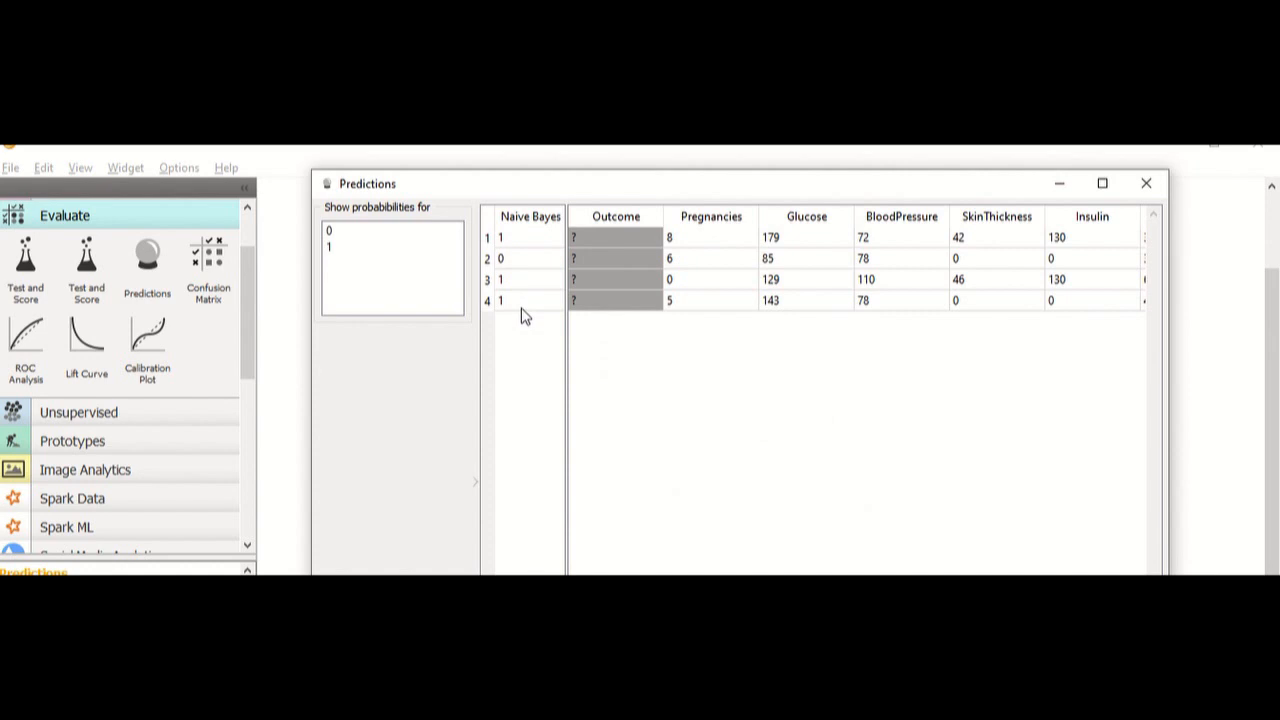
left_click_drag(570, 340, 632, 340)
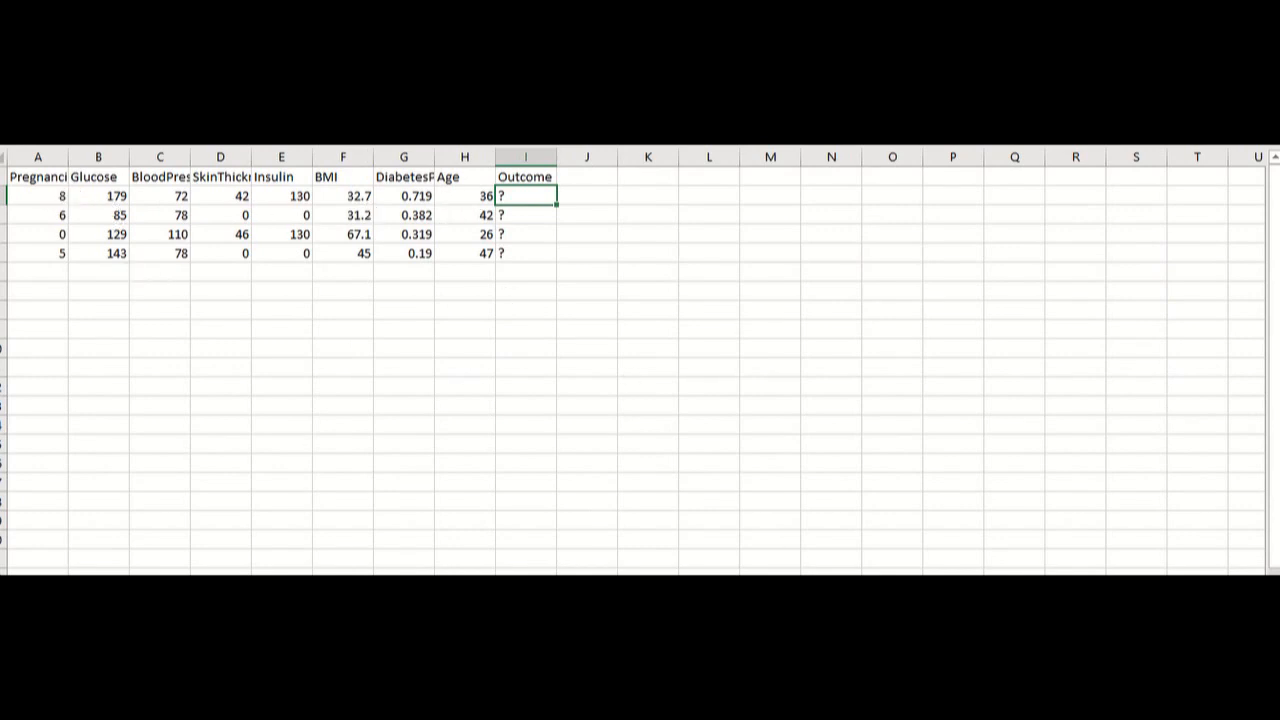
left_click(765, 545)
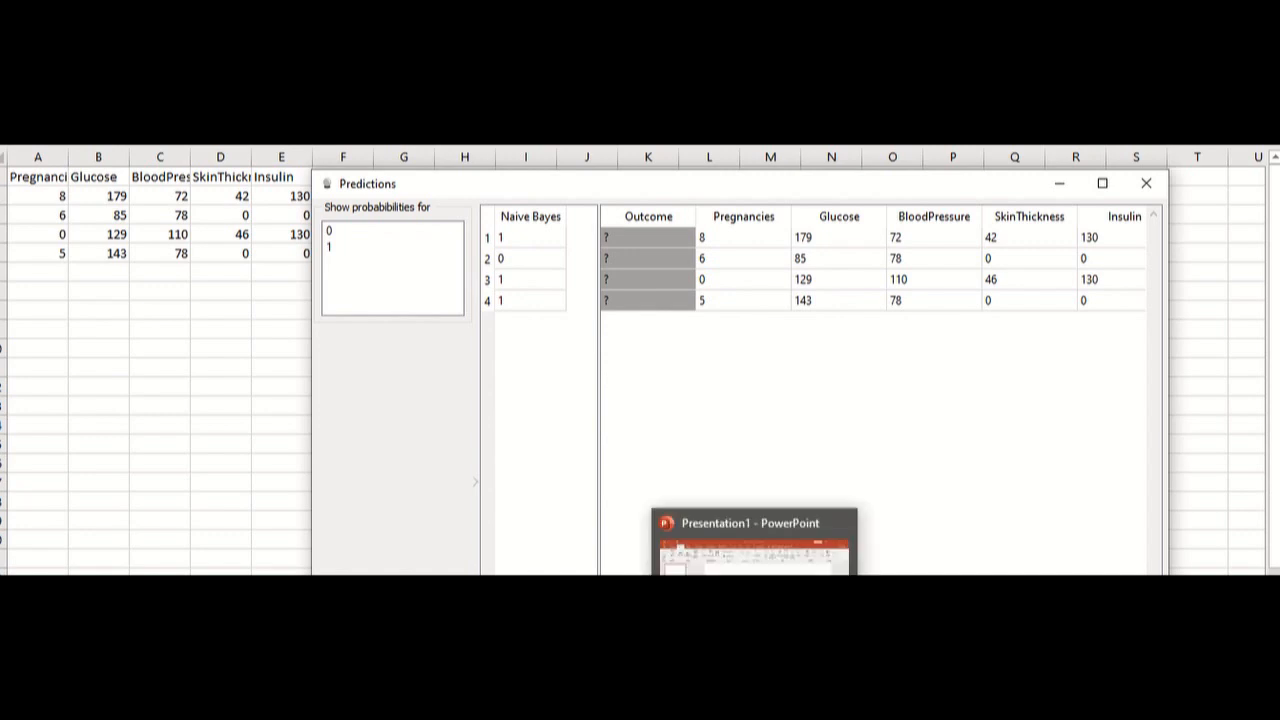
left_click(590, 560)
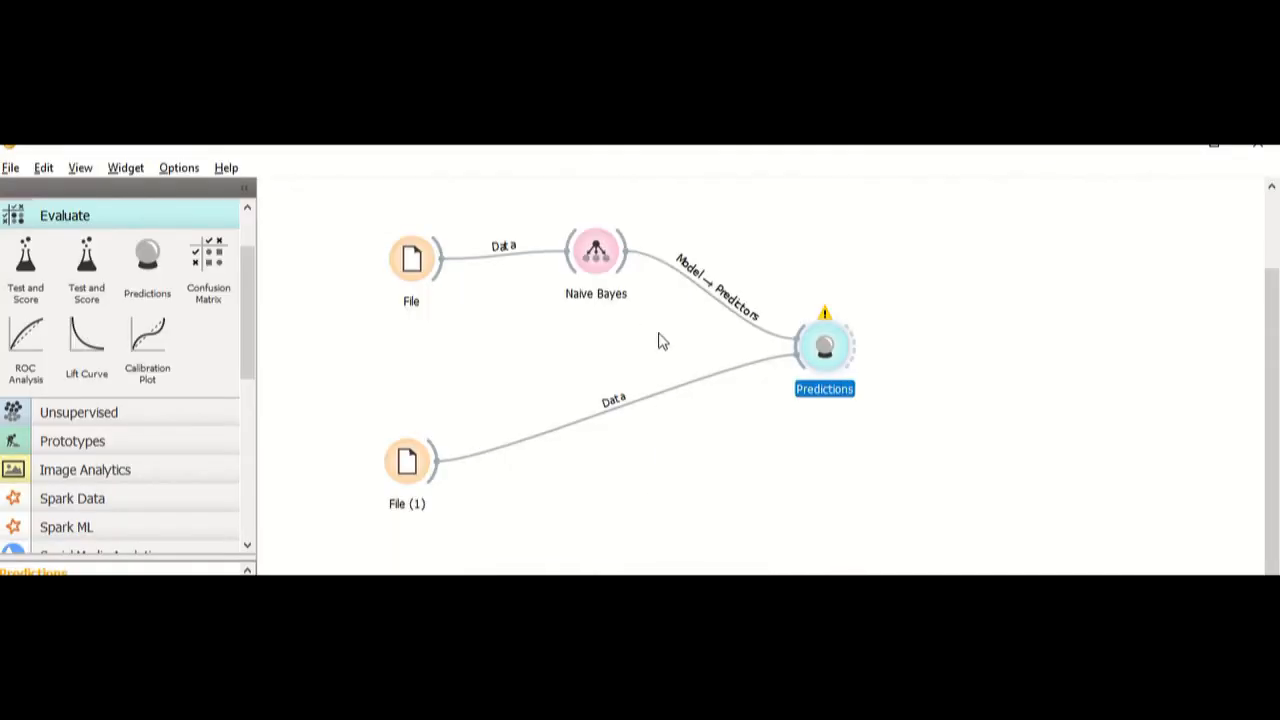
Add a Neural Network model widget below Naive Bayes and connect the first File widget to it.
mouse_move(243, 333)
left_mouse_down()
mouse_move(254, 265)
mouse_move(249, 320)
left_mouse_up()
left_click(121, 271)
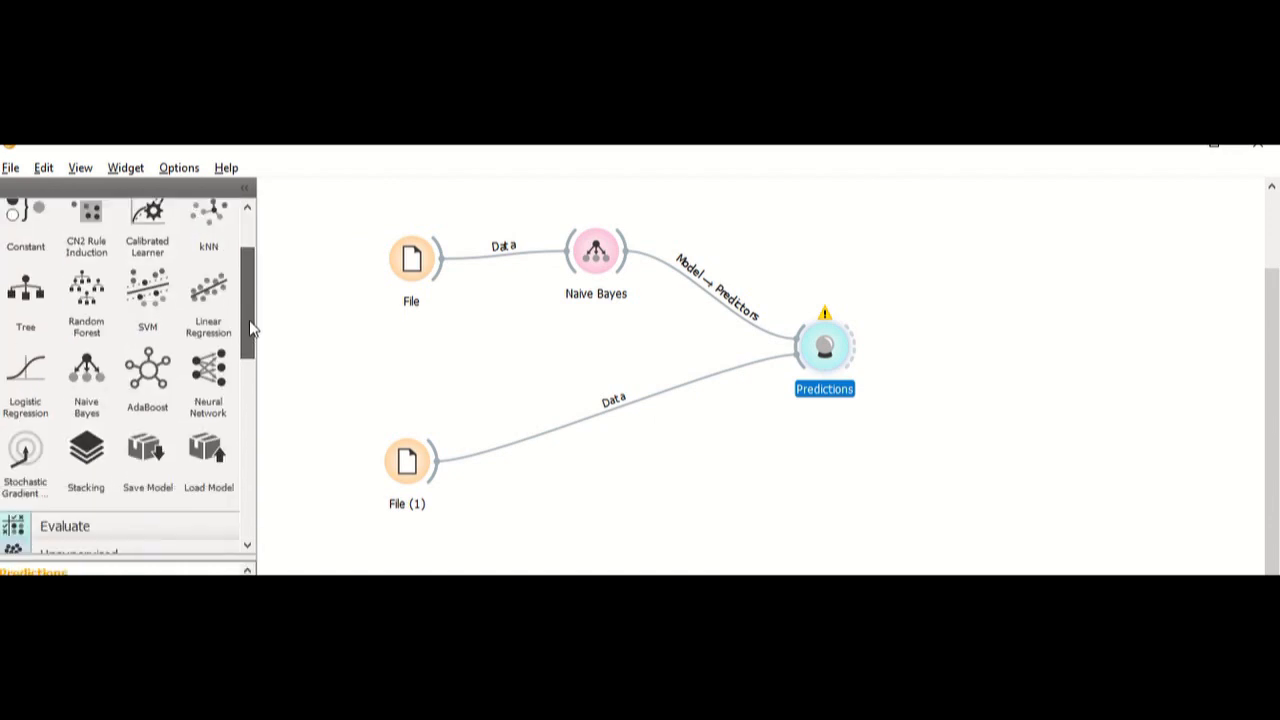
left_click_drag(208, 372, 615, 360)
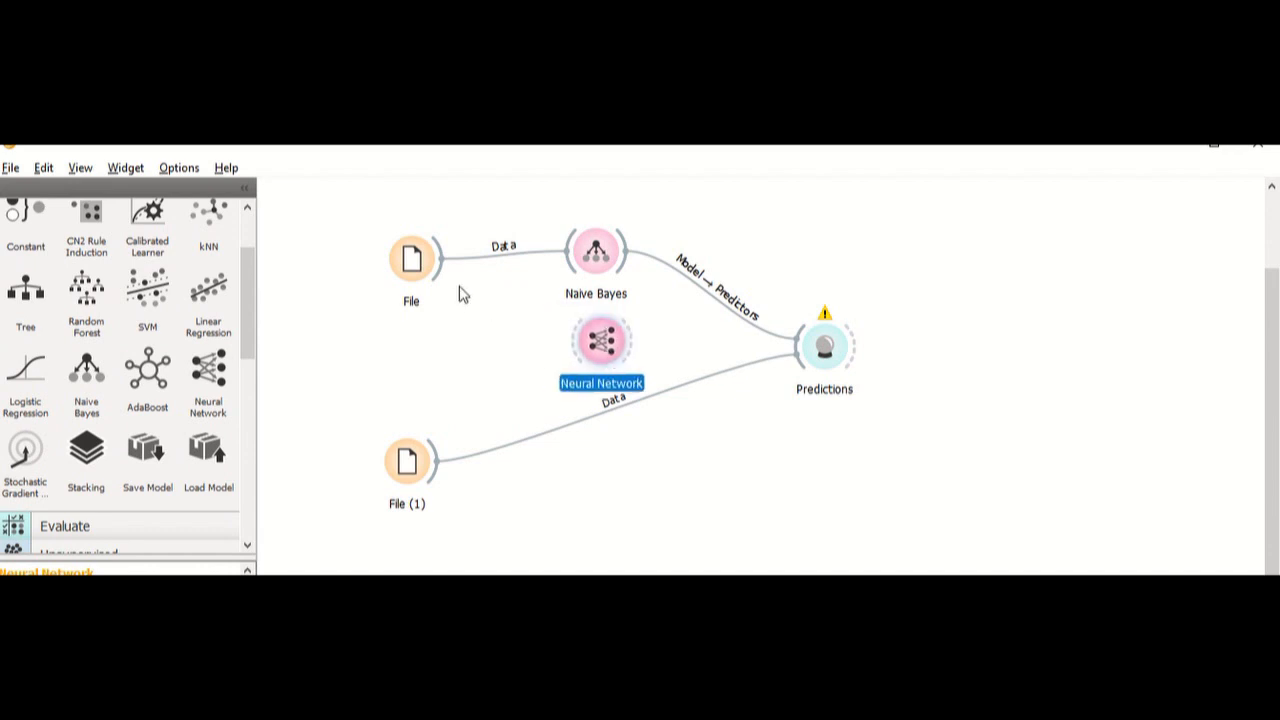
left_click_drag(441, 262, 590, 342)
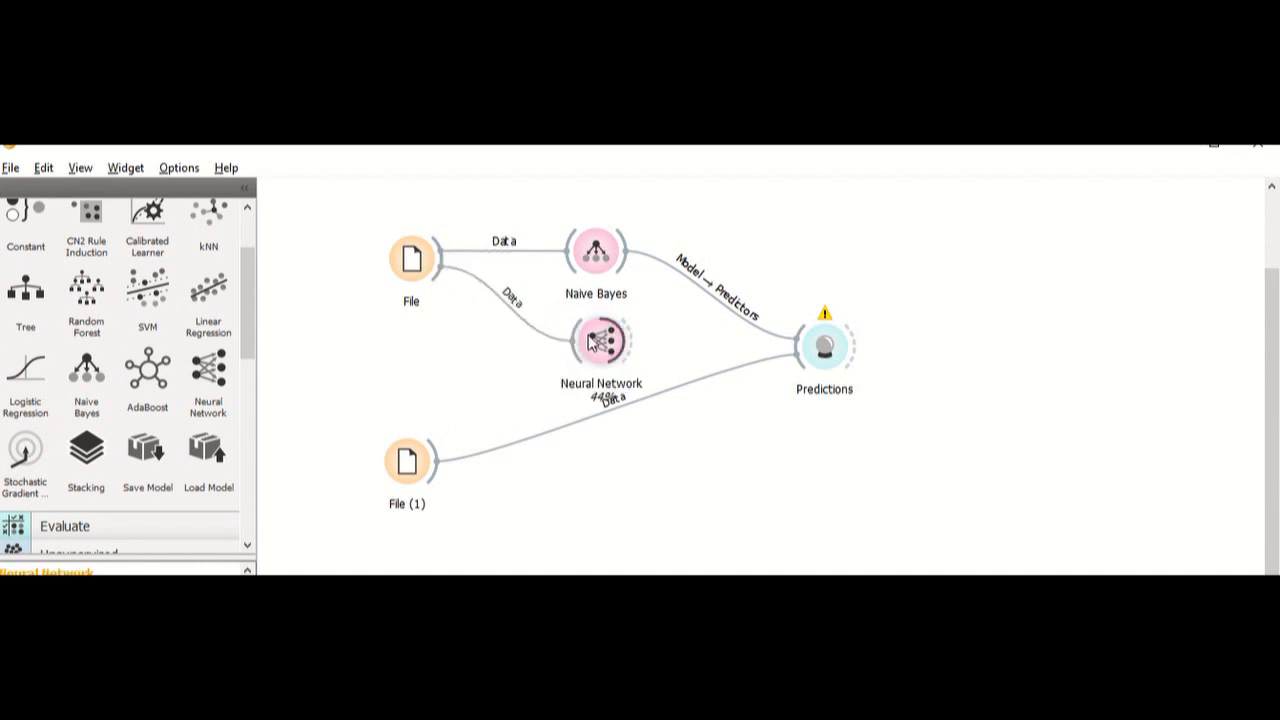
Check the Neural Network settings without changing them and connect its model output to Predictions.
double_click(590, 342)
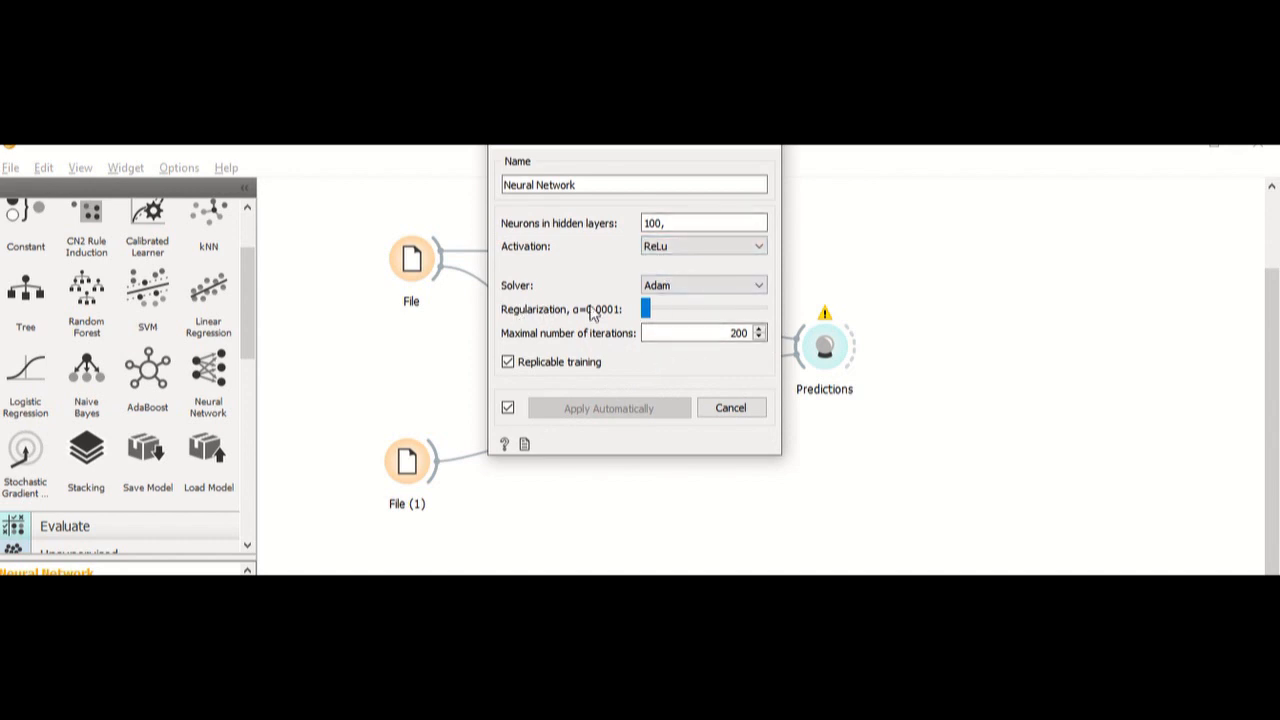
left_click(776, 152)
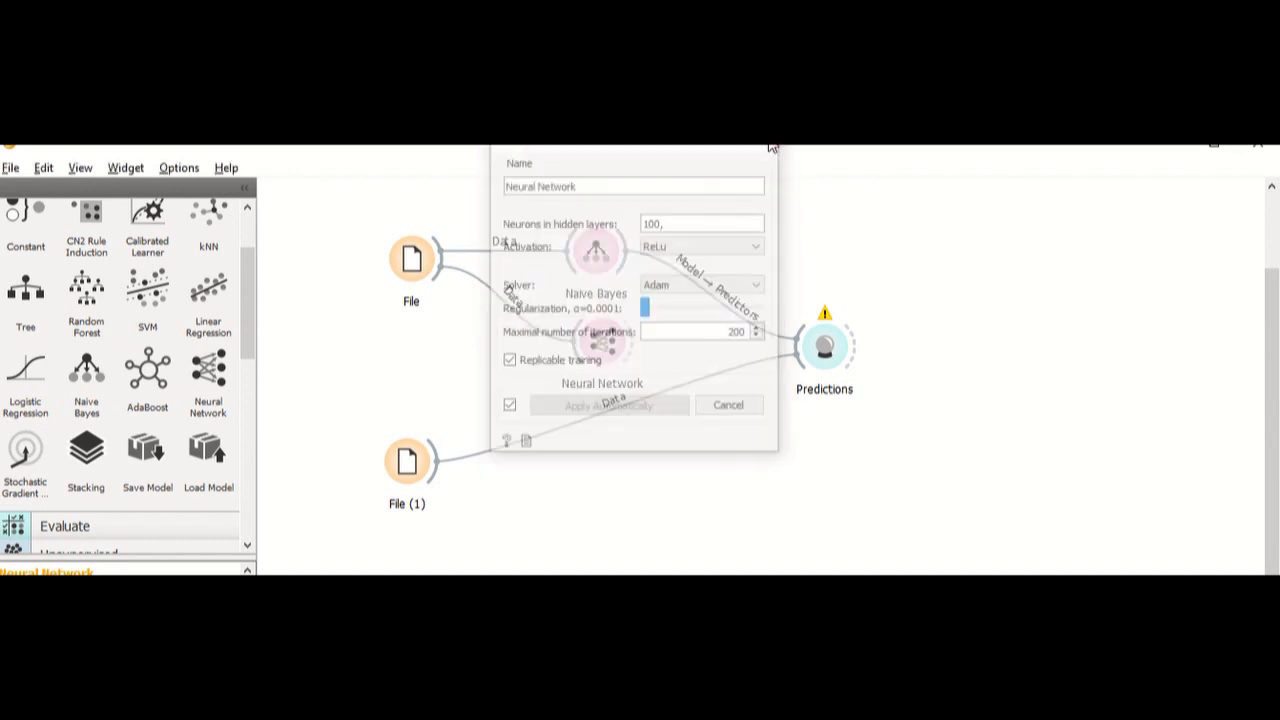
left_click_drag(631, 358, 800, 350)
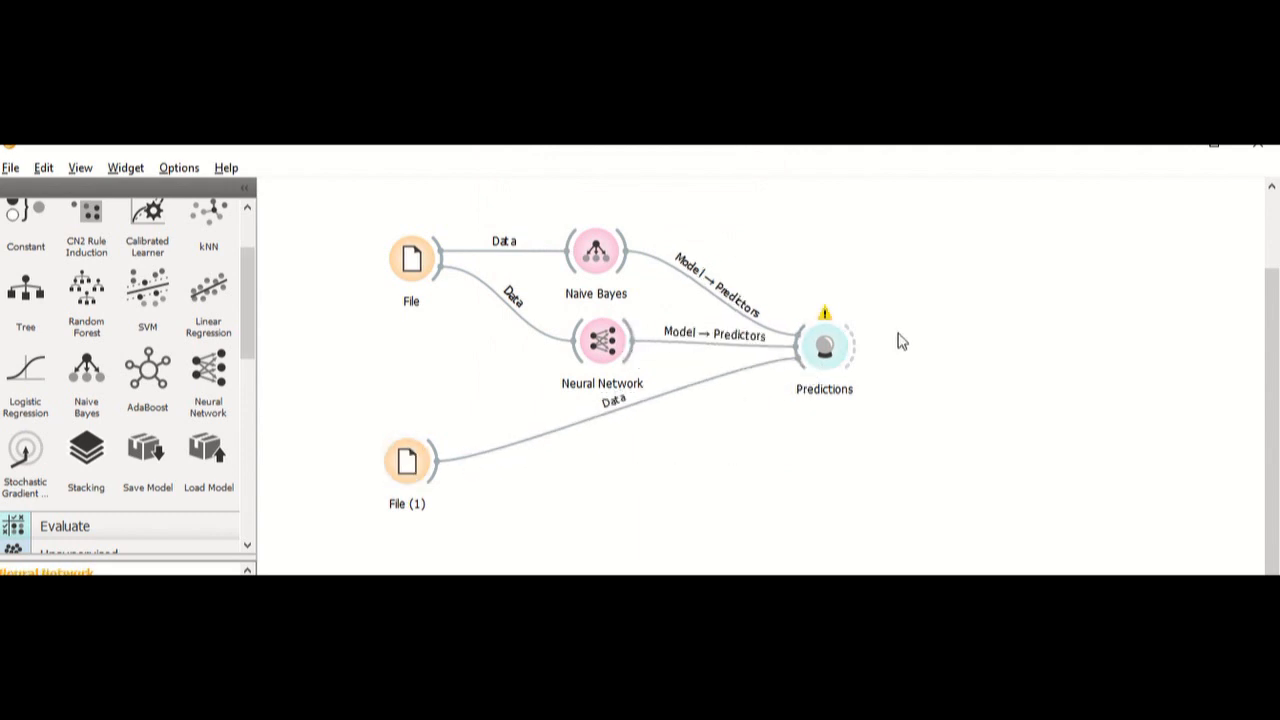
left_click_drag(852, 352, 863, 409)
left_click(808, 244)
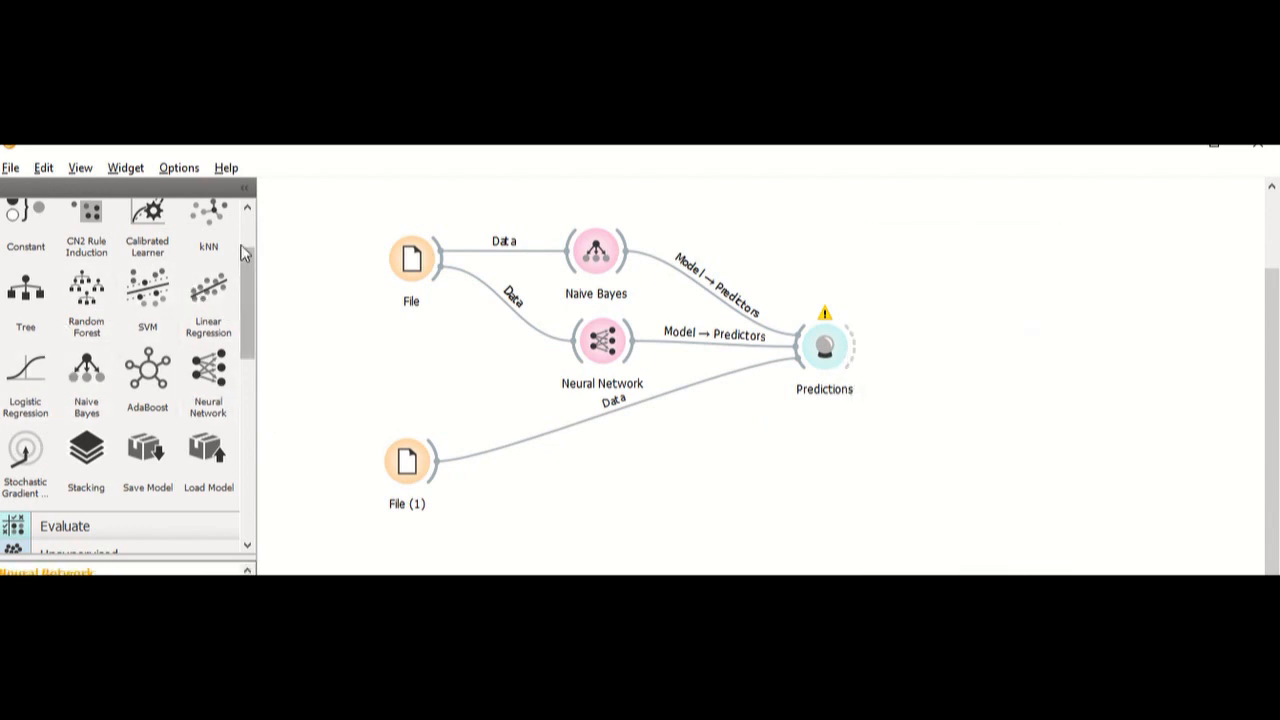
Add a Logistic Regression widget above Naive Bayes, feed it from the first File widget and connect its model to Predictions.
left_click_drag(30, 372, 575, 172)
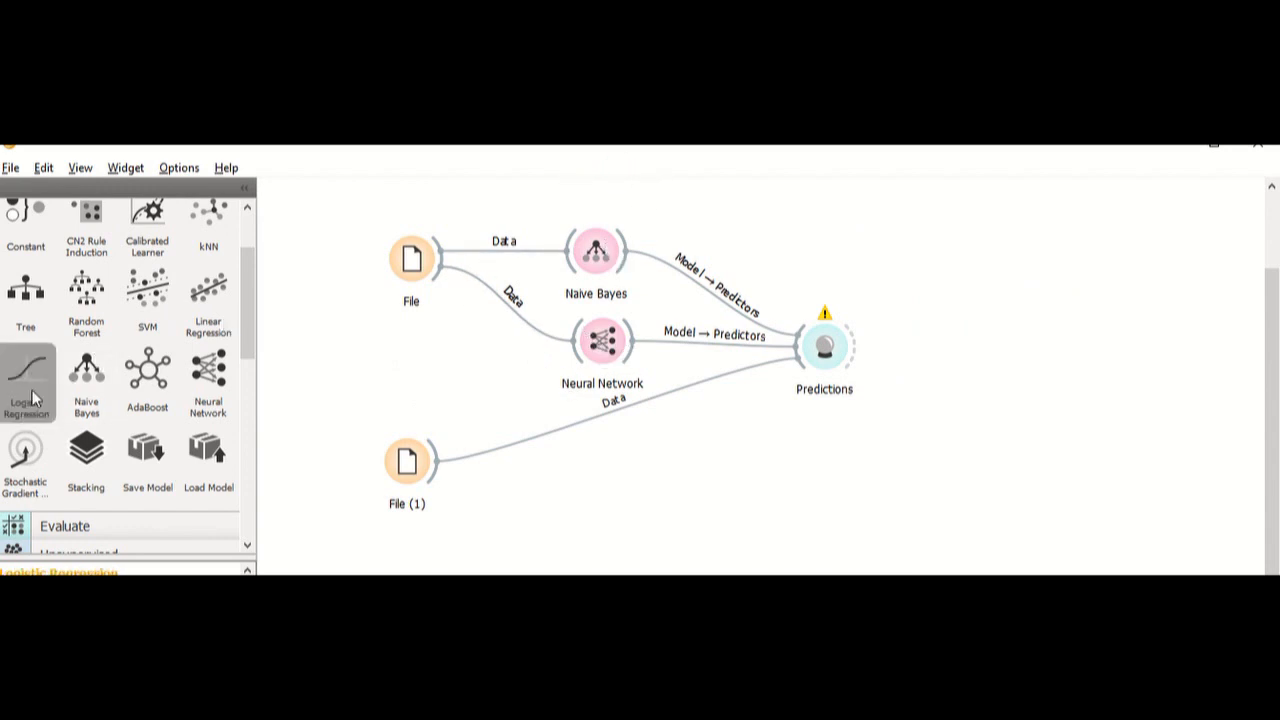
left_click_drag(27, 375, 605, 181)
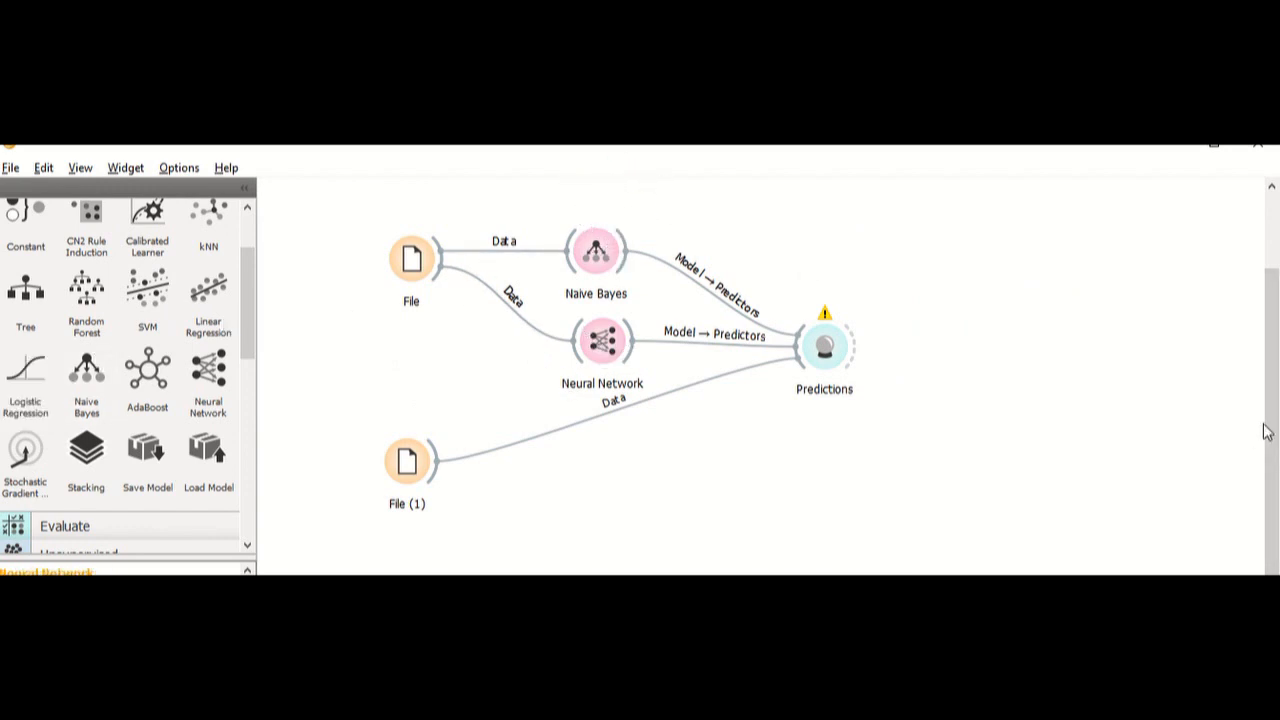
scroll(1265, 432, "up", 2)
left_click_drag(27, 375, 600, 250)
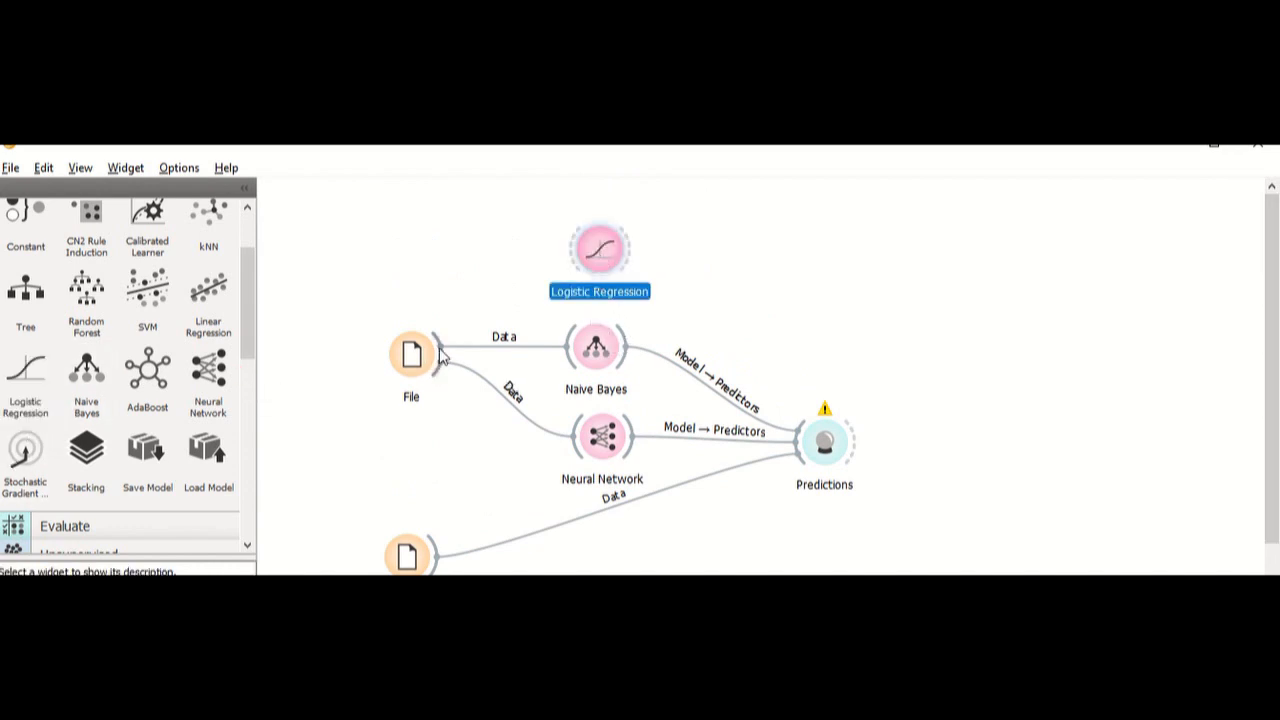
mouse_move(441, 346)
left_mouse_down()
mouse_move(572, 252)
mouse_move(778, 397)
mouse_move(812, 438)
left_mouse_up()
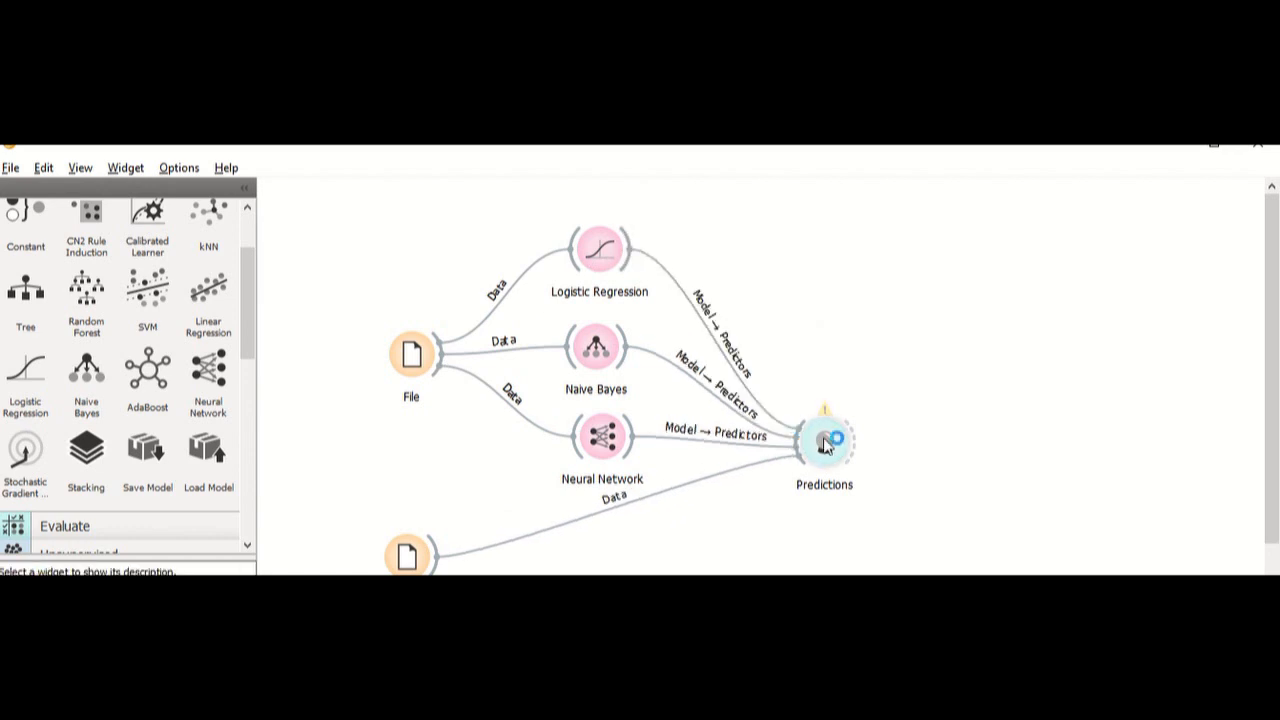
Compare the three models' predictions for the test rows, showing the probabilities for class 0.
double_click(818, 448)
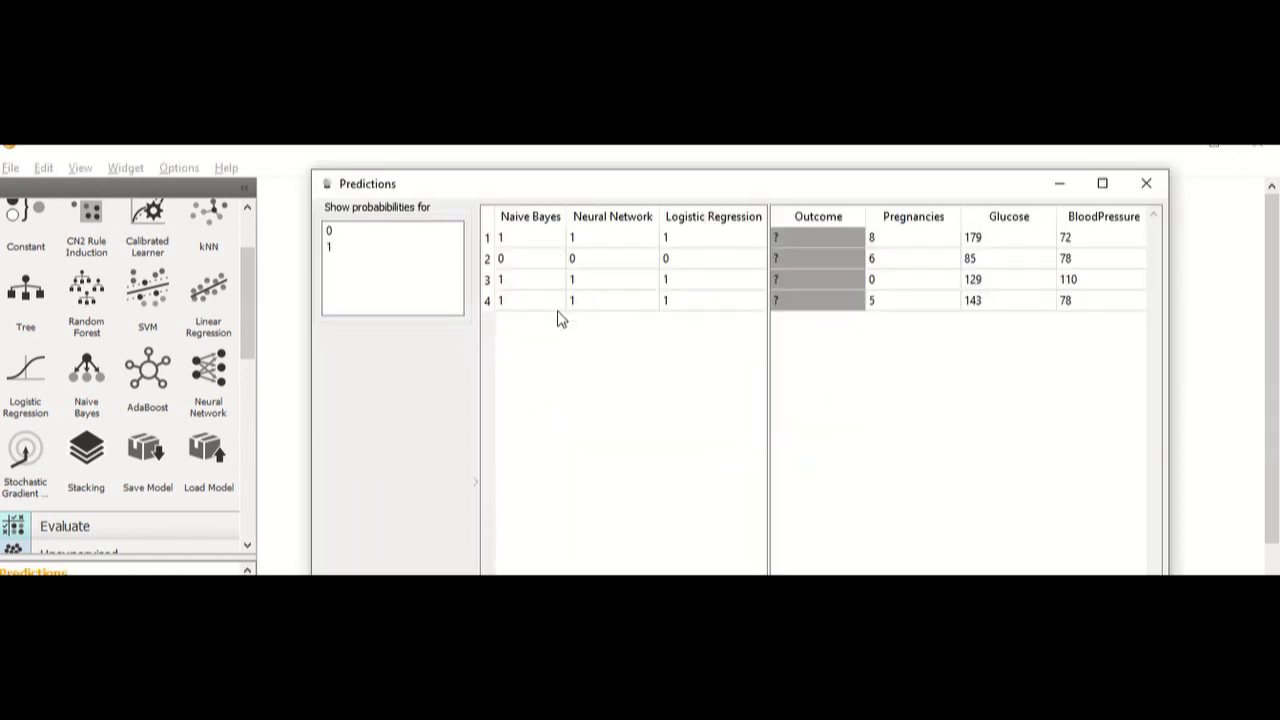
left_click(340, 233)
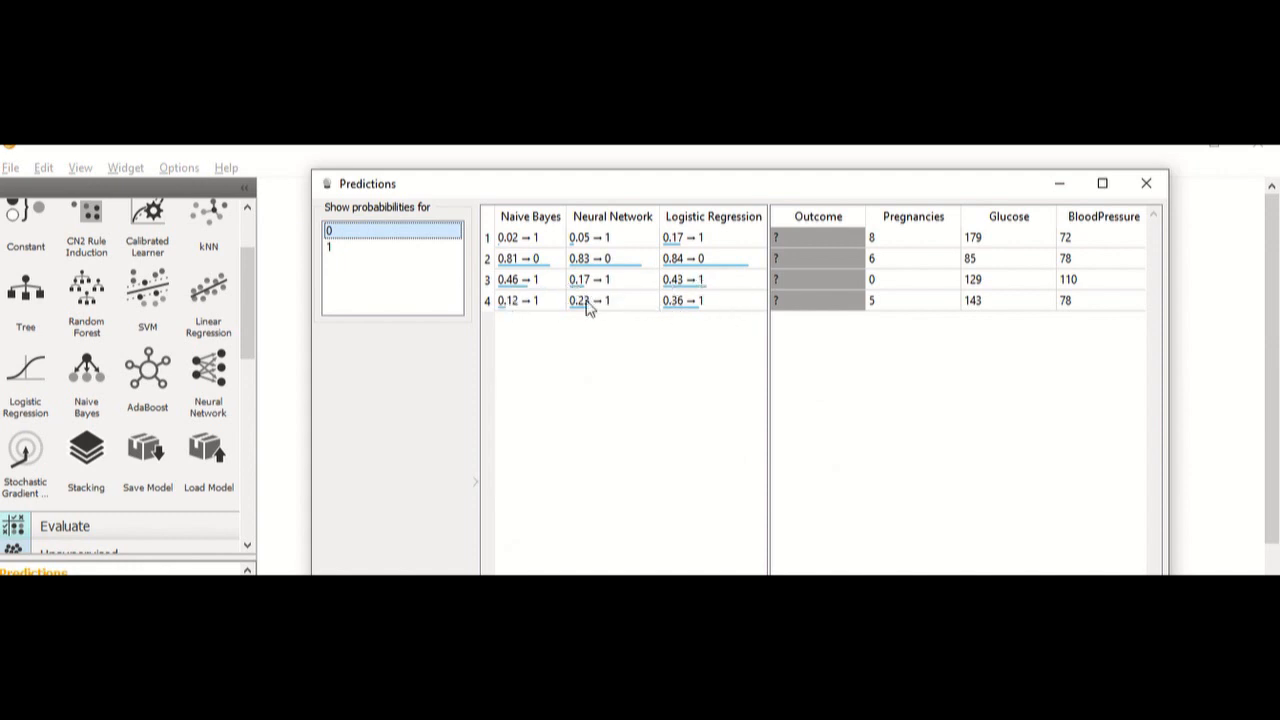
left_click(1146, 183)
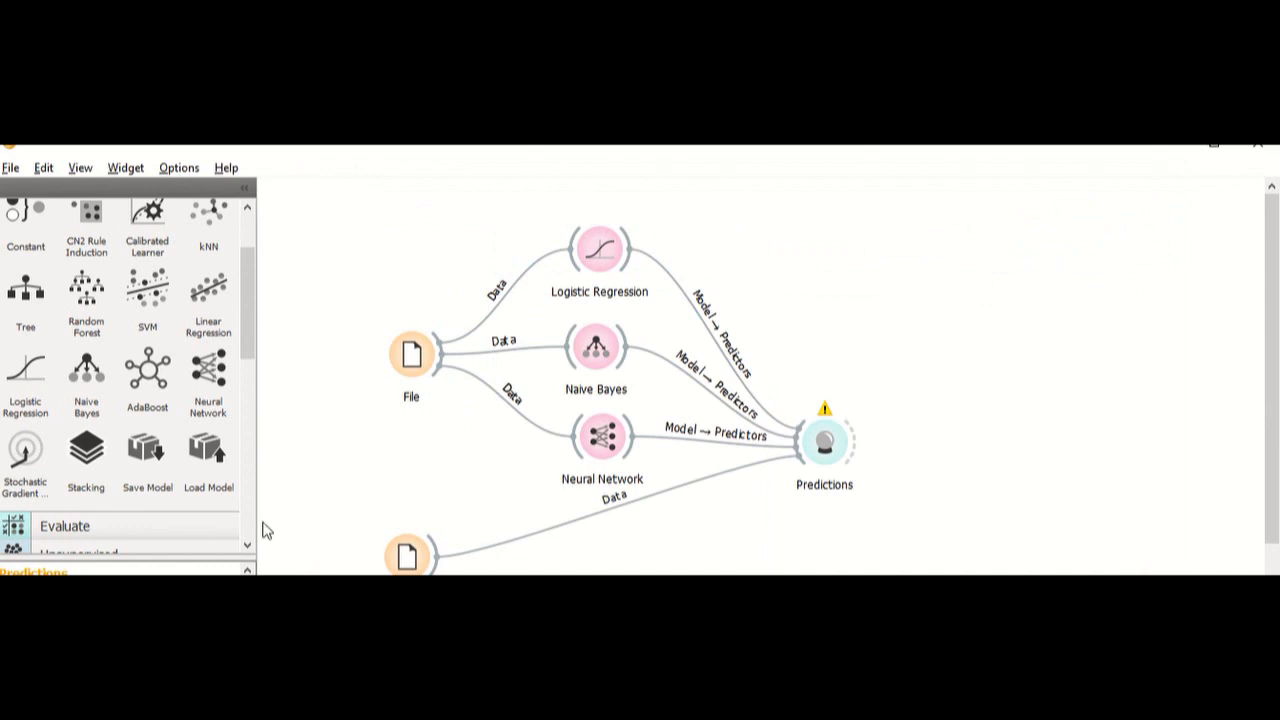
Add a Test and Score widget above Predictions and connect Logistic Regression and the first File widget to it.
left_click(144, 526)
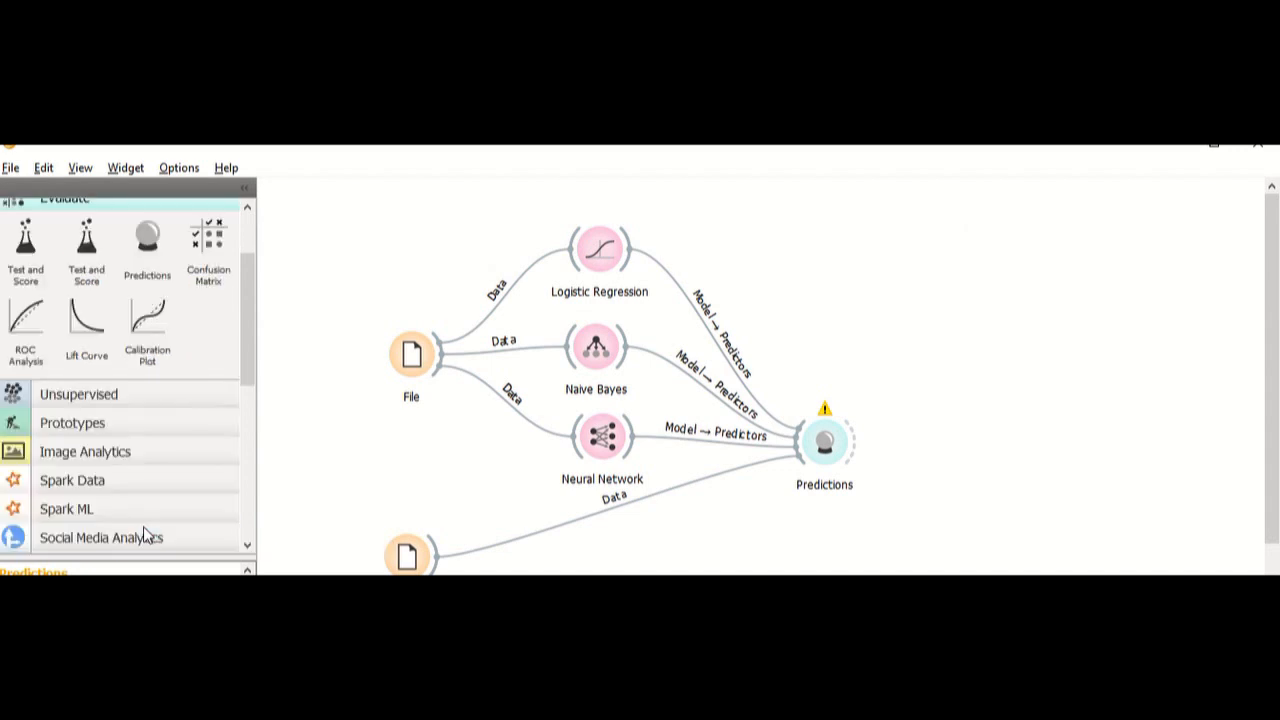
left_click_drag(245, 341, 245, 331)
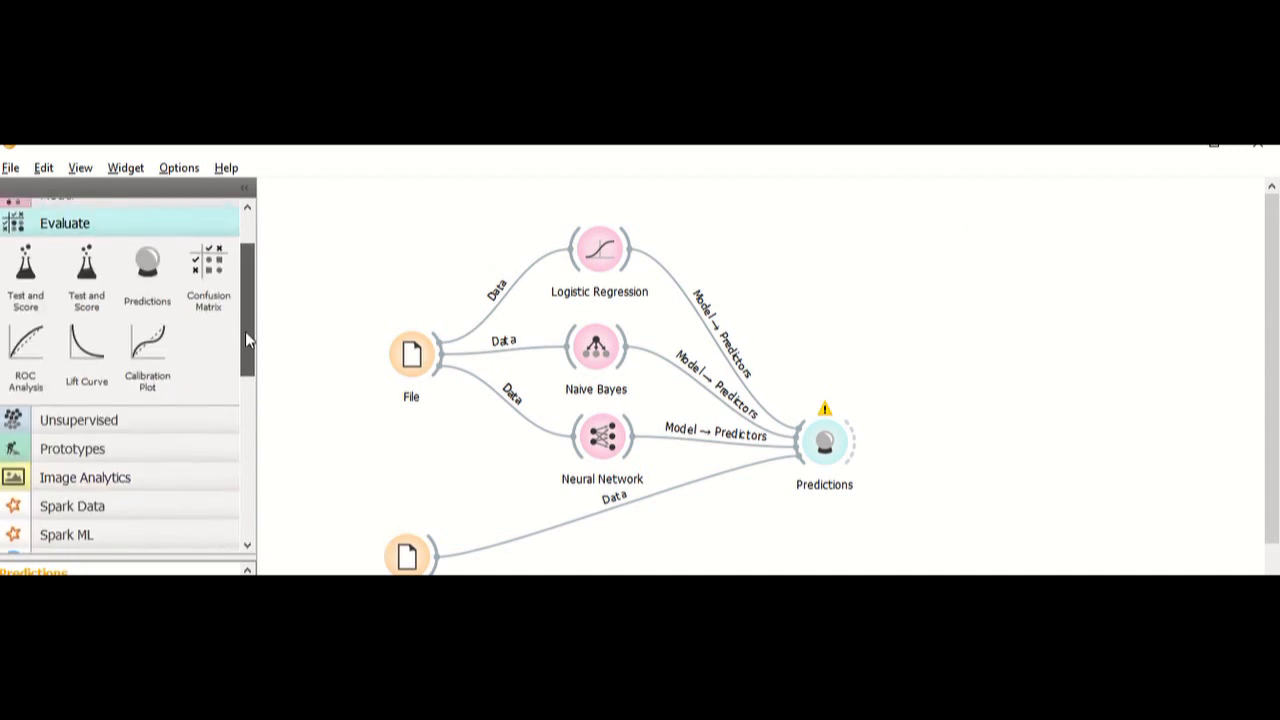
left_click_drag(29, 299, 838, 239)
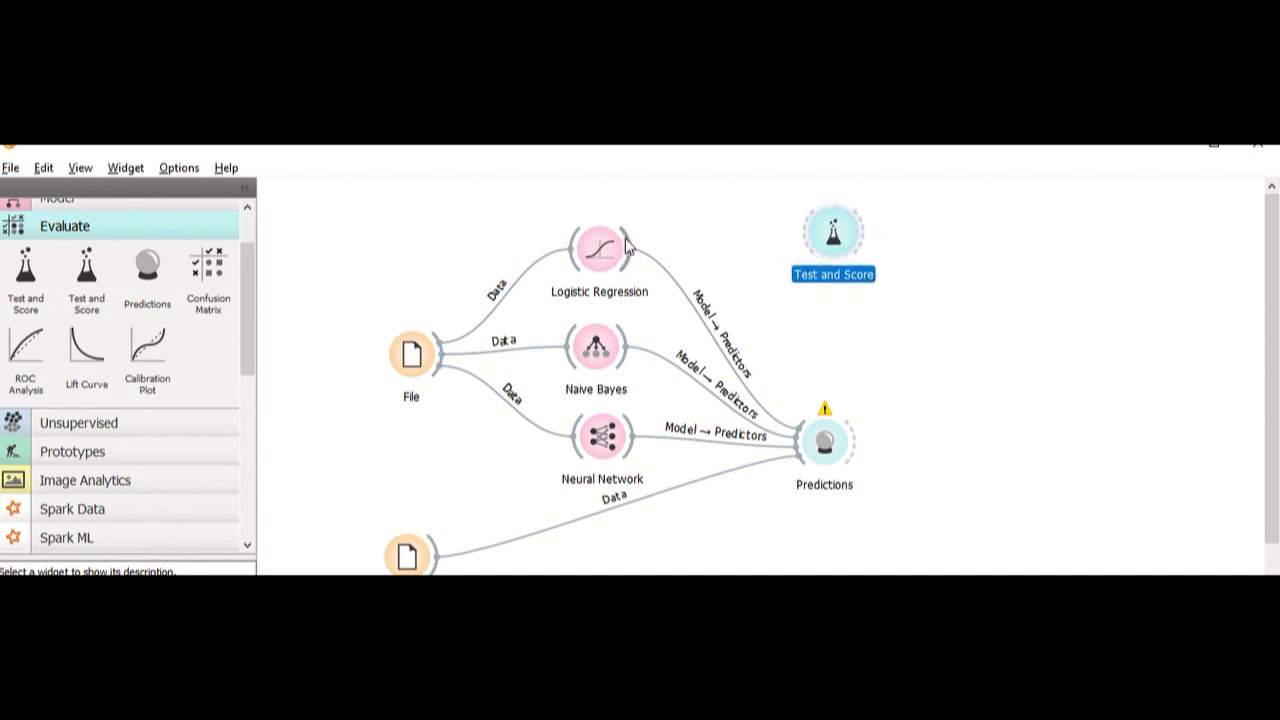
left_click_drag(642, 248, 815, 238)
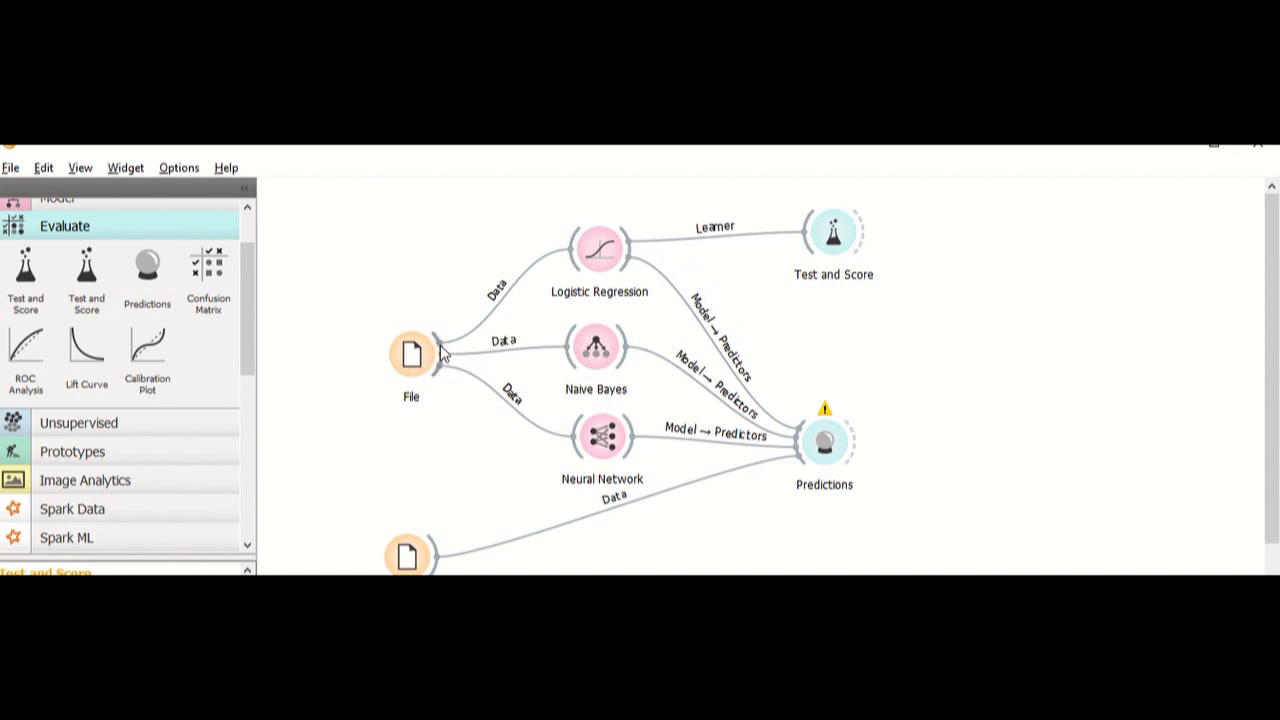
left_click_drag(443, 352, 835, 238)
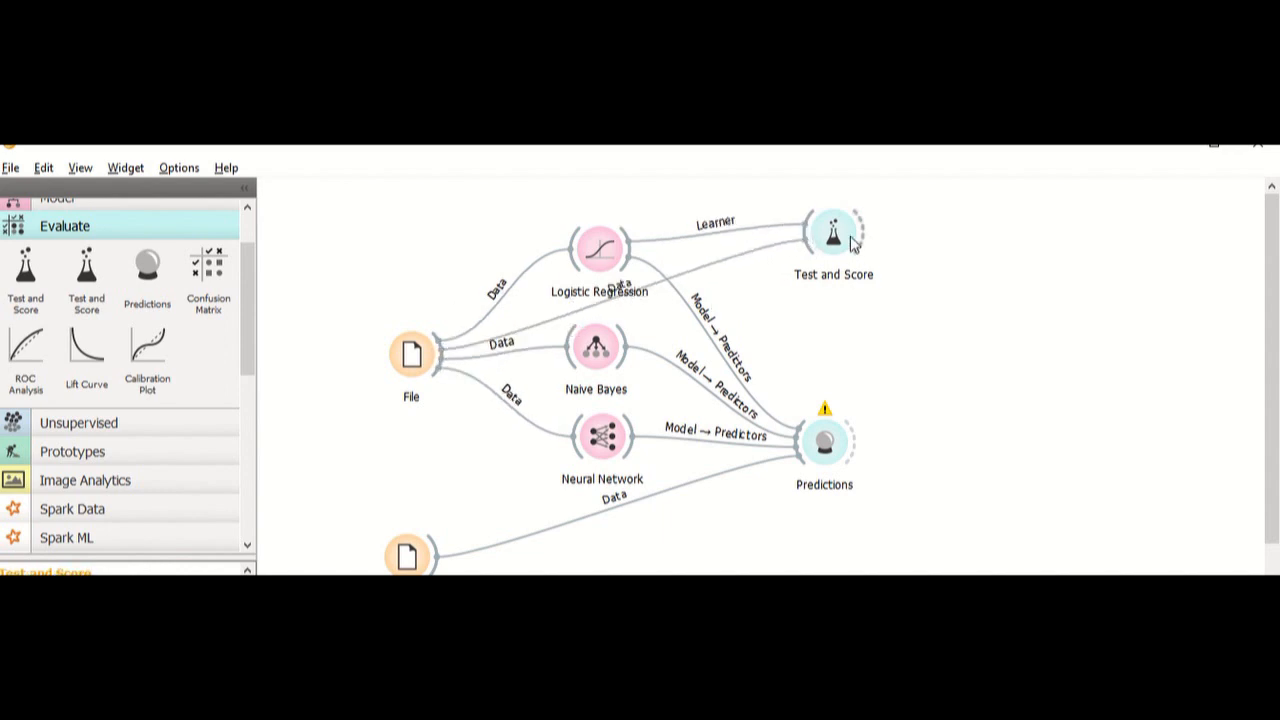
Examine the cross-validation scores of Logistic Regression in Test and Score.
double_click(850, 240)
left_click_drag(686, 66, 703, 177)
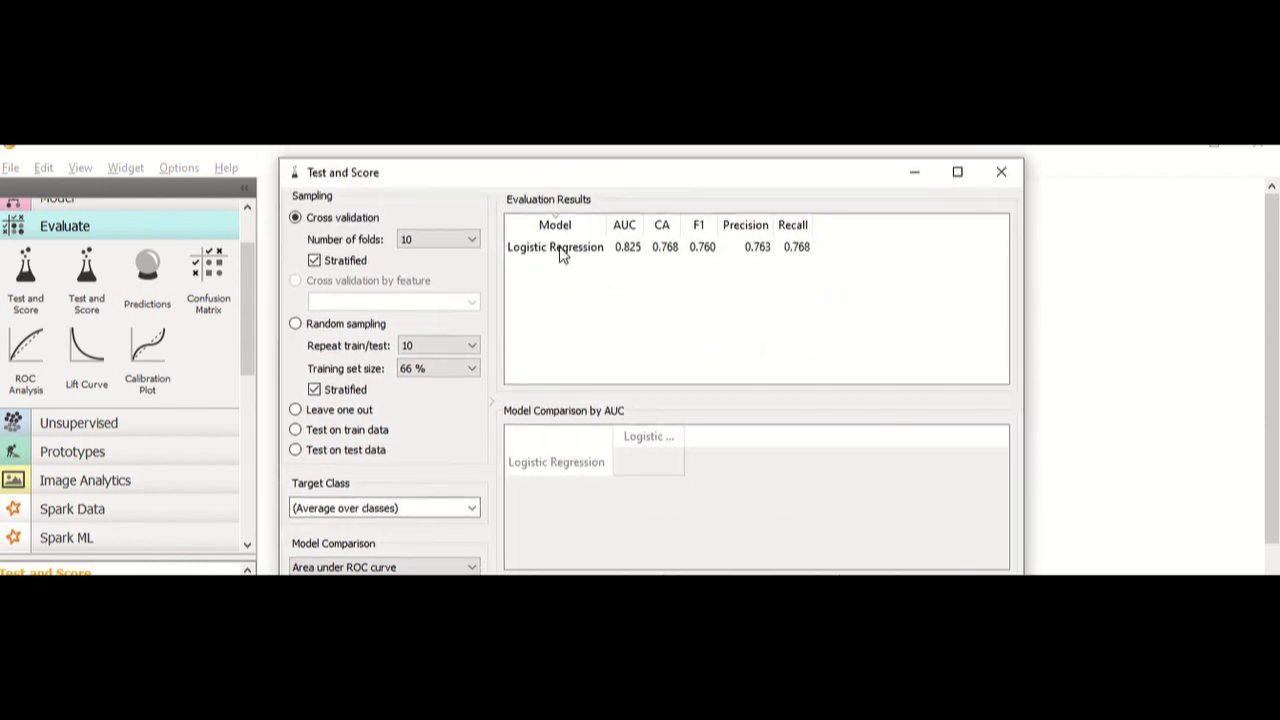
left_click(560, 250)
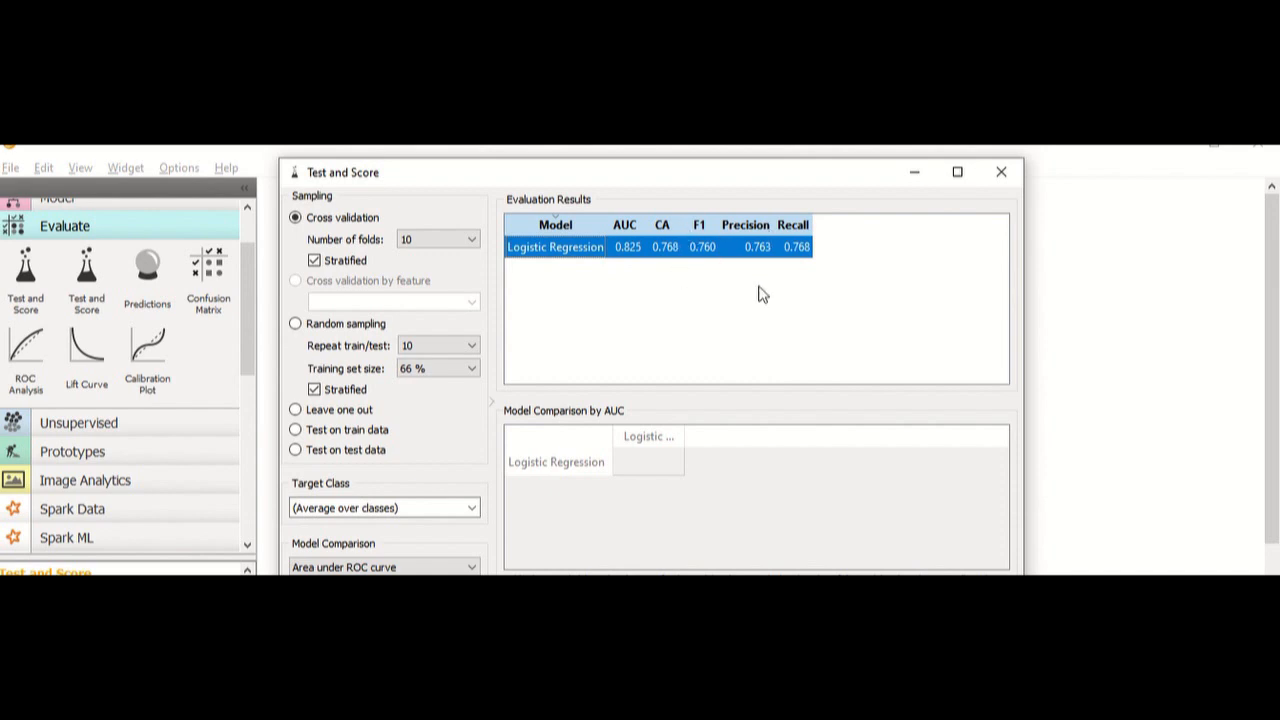
left_click(1001, 172)
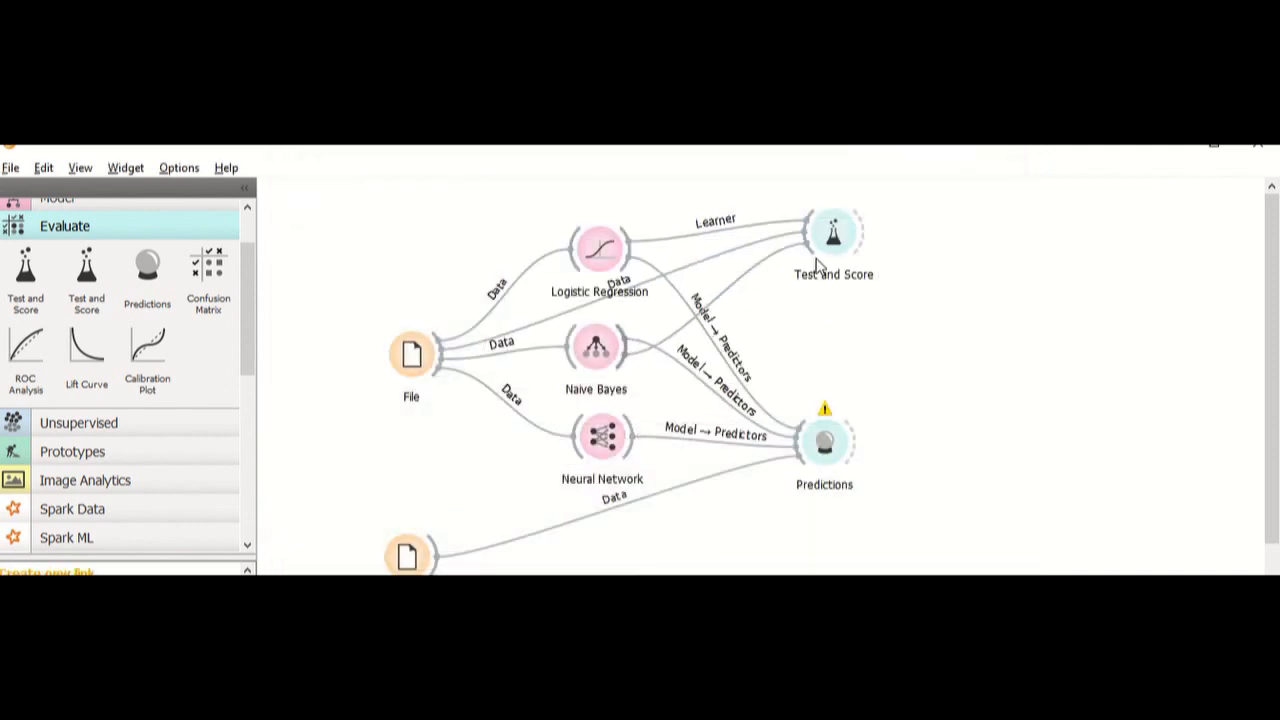
Connect Naive Bayes and Neural Network to Test and Score as learners, and set its model comparison to F1.
left_click_drag(628, 436, 822, 232)
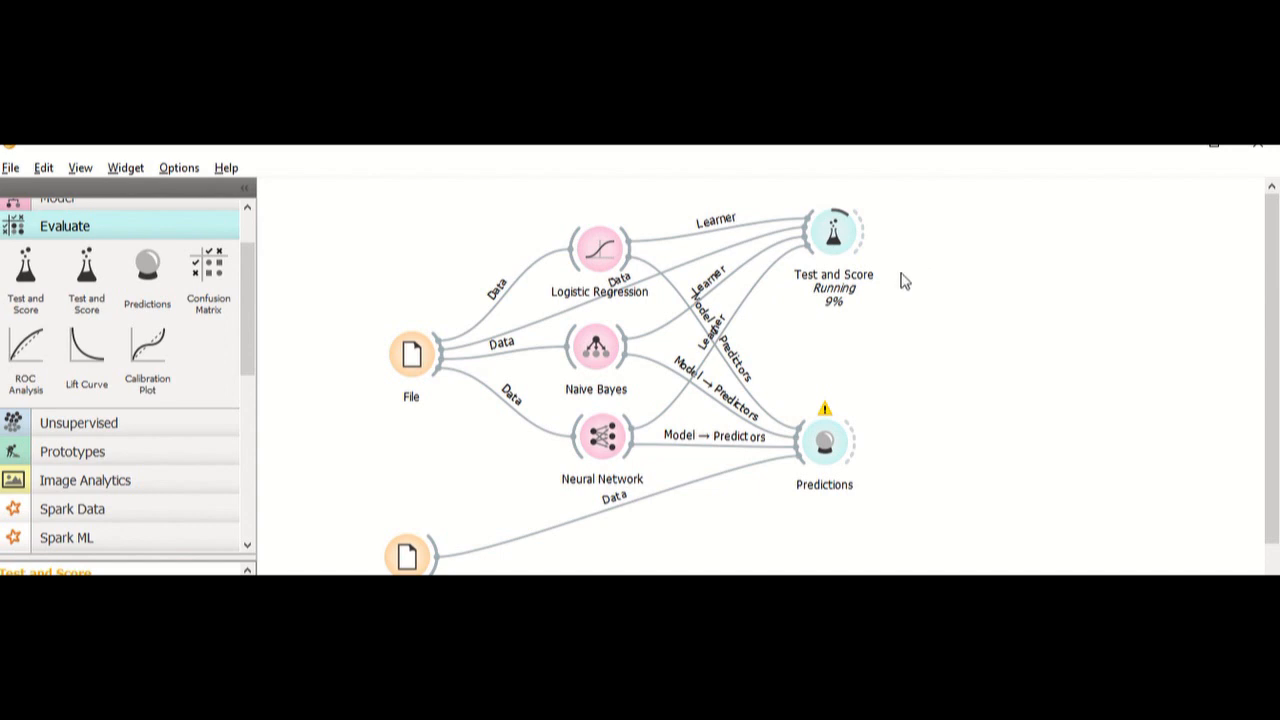
double_click(831, 232)
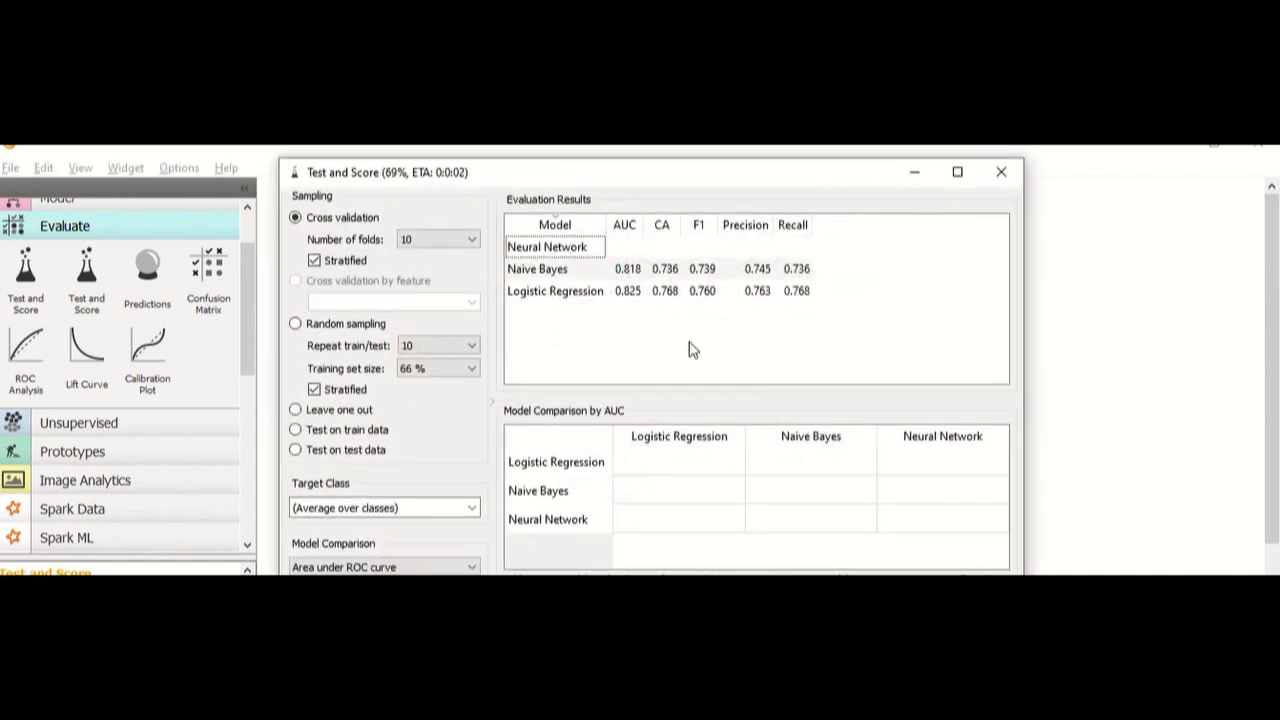
left_click_drag(736, 183, 710, 166)
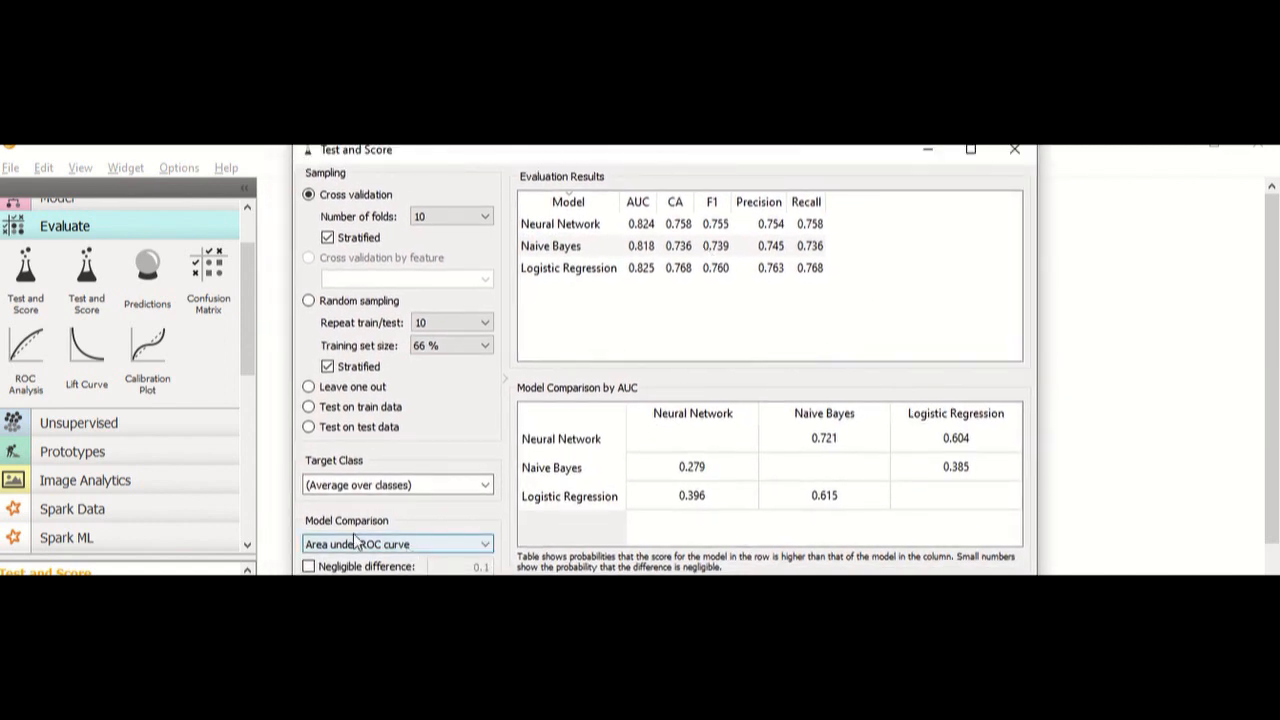
left_click(438, 544)
left_click(470, 570)
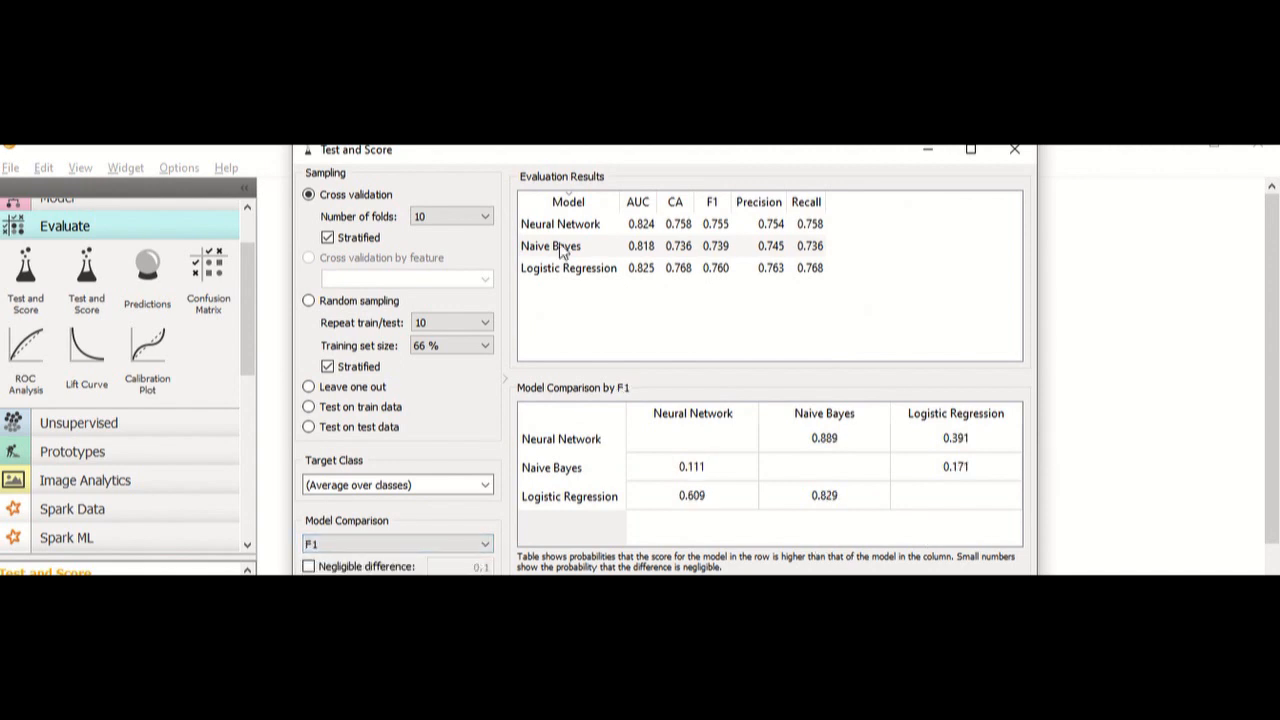
left_click(1031, 152)
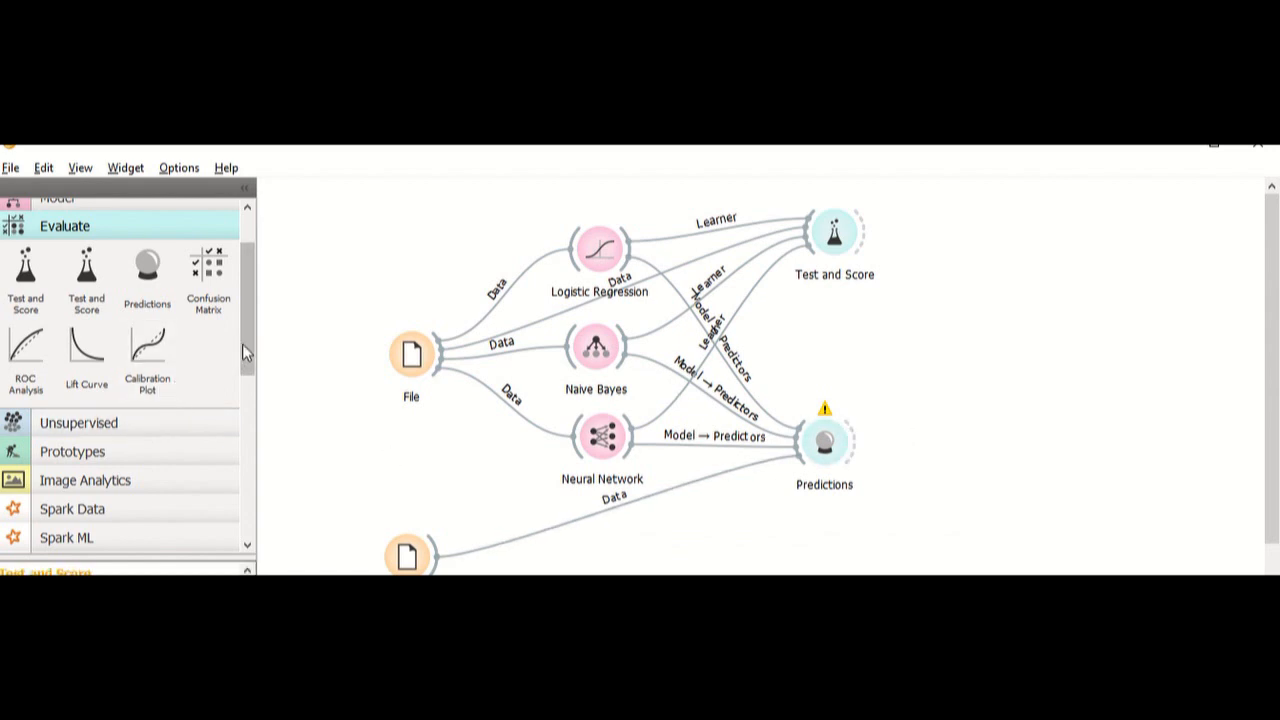
Add a Save Model widget beside the evaluation widgets and link the Neural Network's Model output to it.
mouse_move(242, 343)
left_mouse_down()
mouse_move(241, 302)
mouse_move(251, 366)
left_mouse_up()
left_click(48, 272)
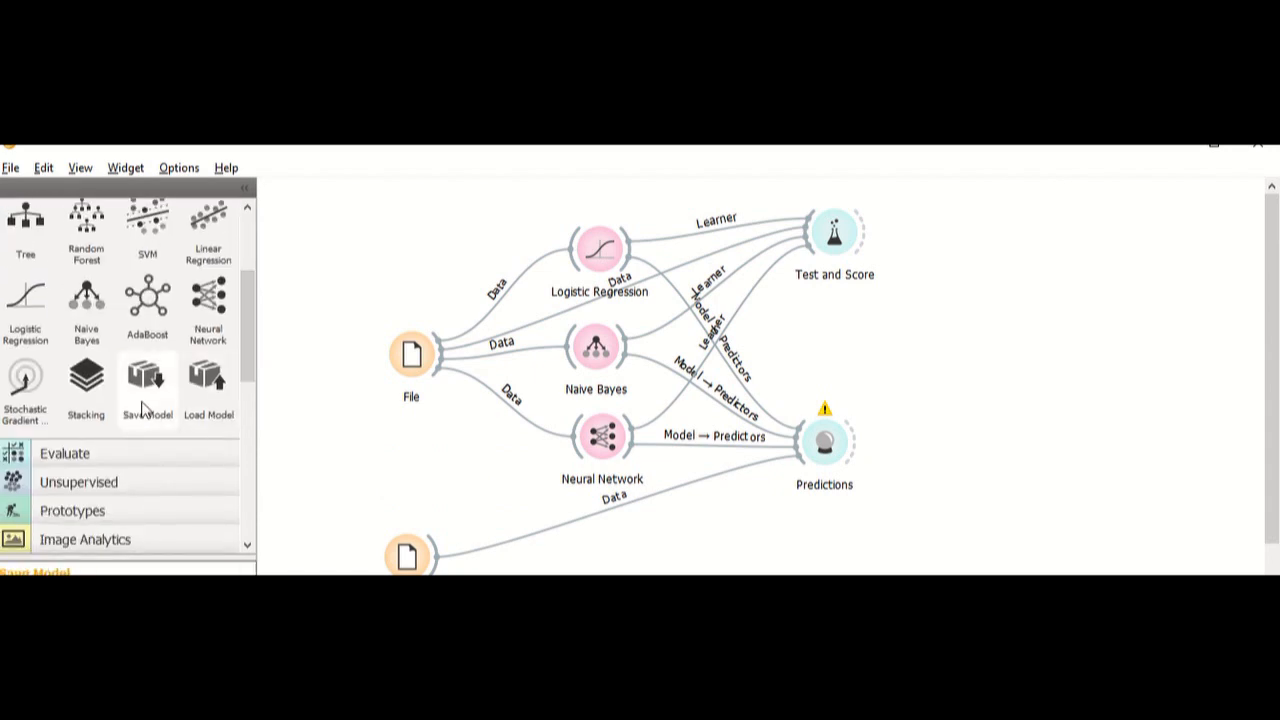
left_click_drag(157, 385, 968, 336)
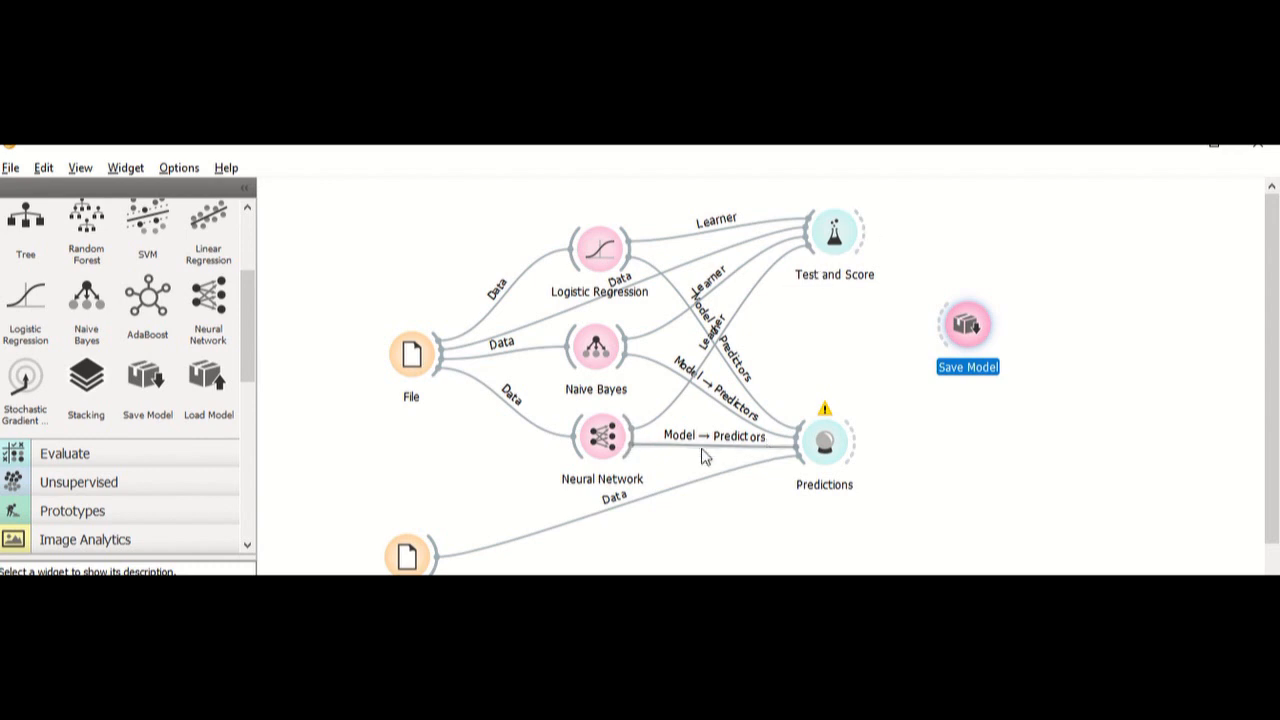
left_click_drag(636, 445, 935, 340)
left_click(977, 362)
double_click(737, 401)
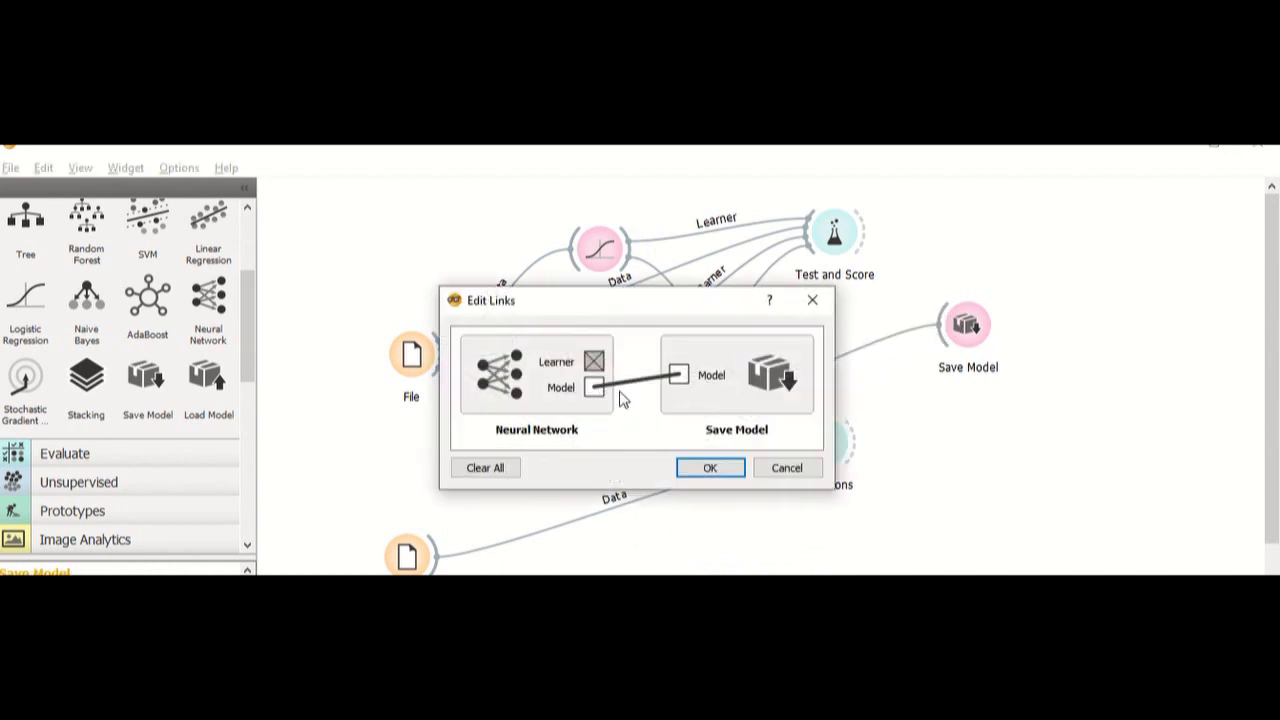
left_click(731, 468)
Check the Save Model options and the file dialog for saving a pickled model, without saving anything.
double_click(965, 333)
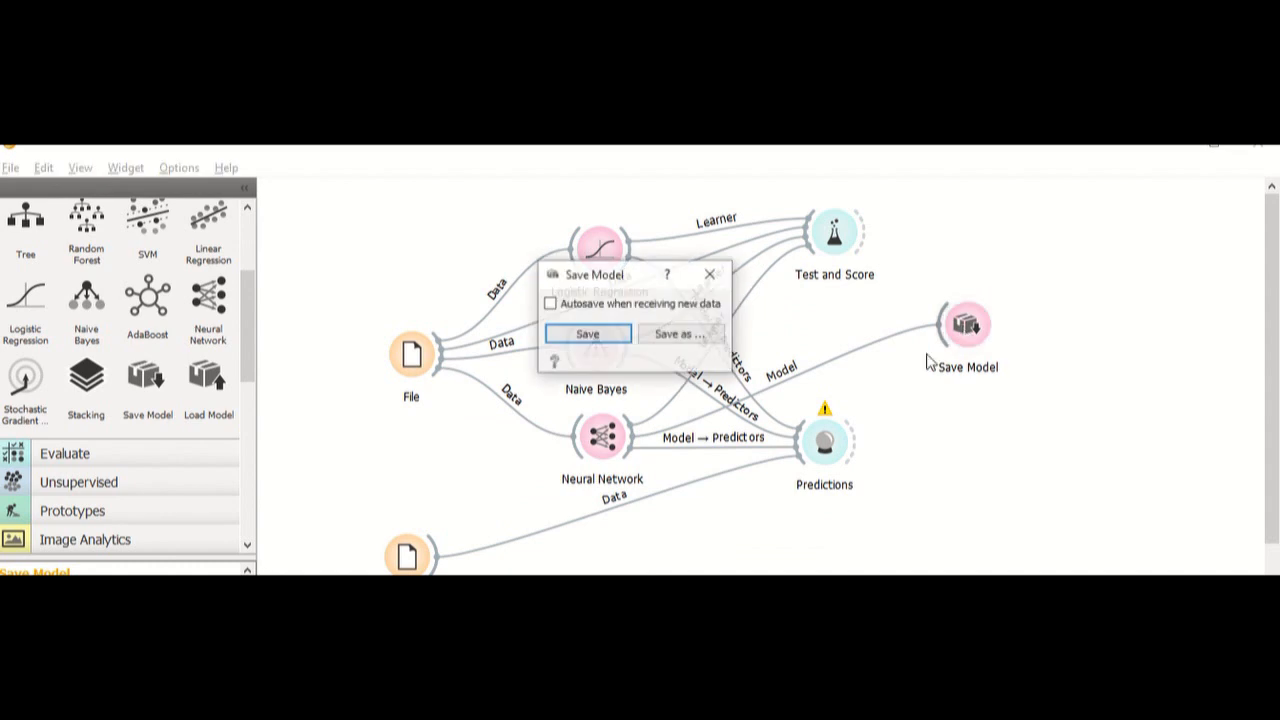
left_click(679, 338)
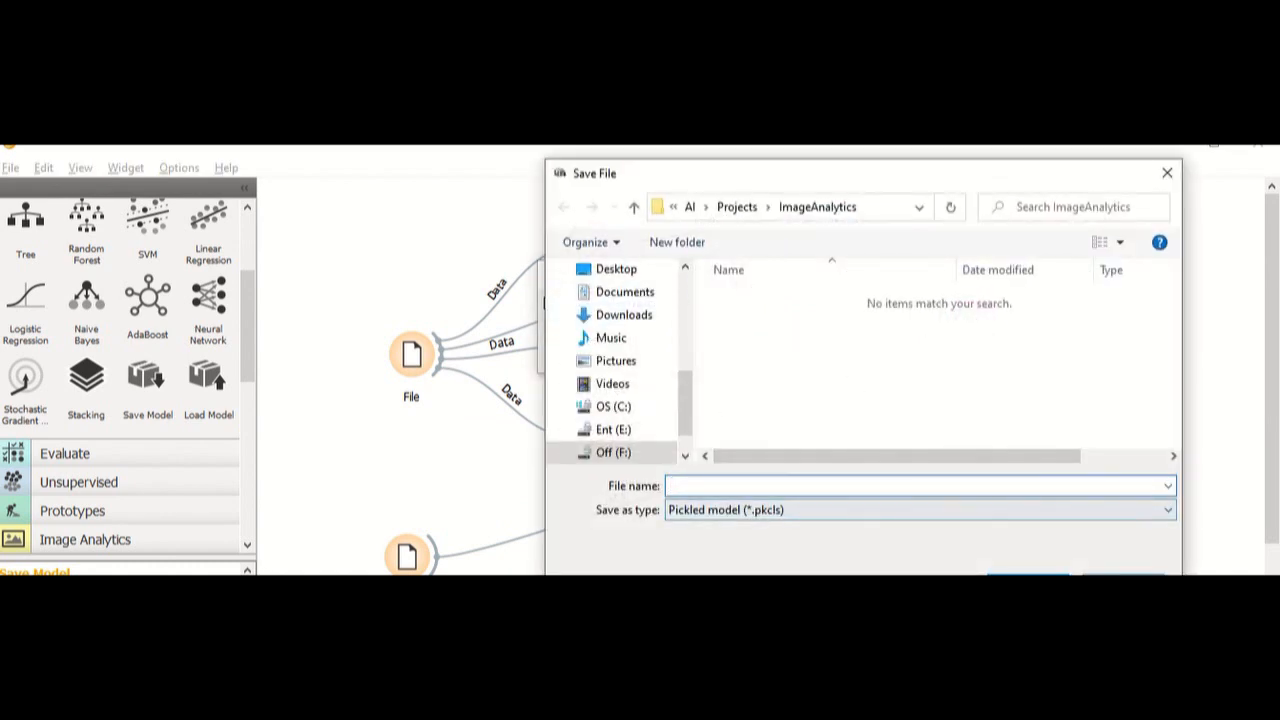
left_click(1122, 575)
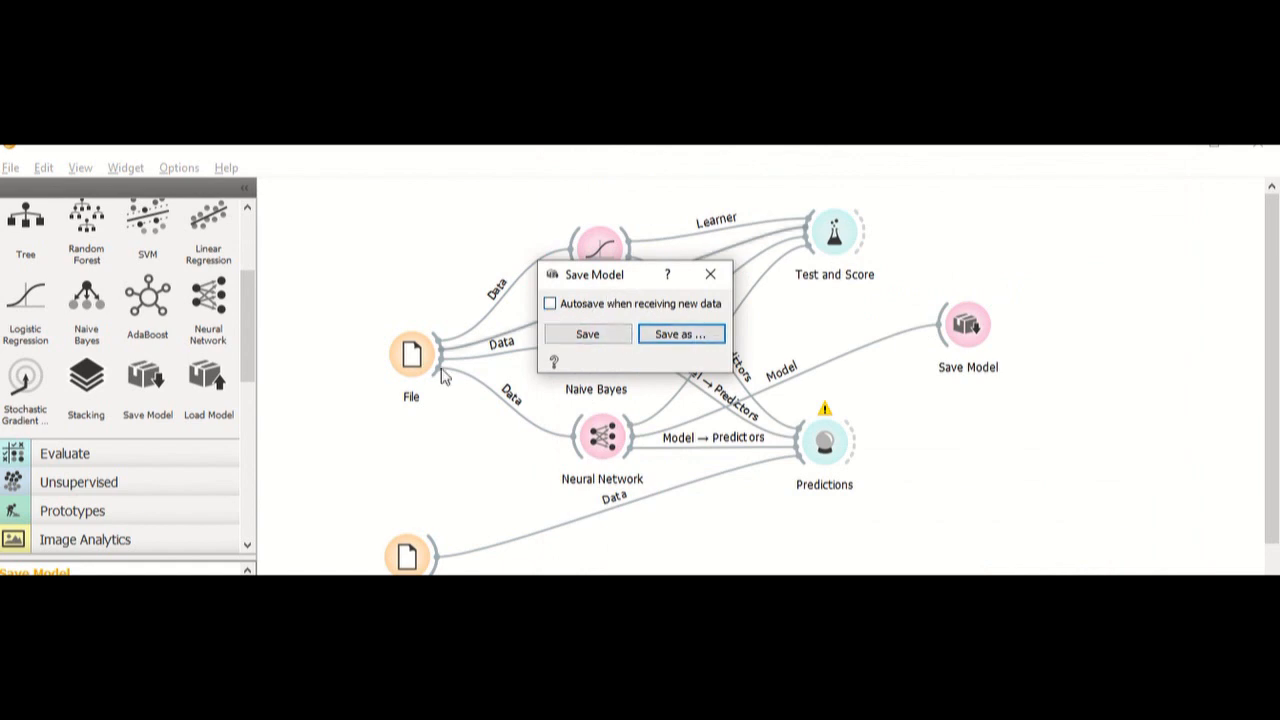
left_click(709, 274)
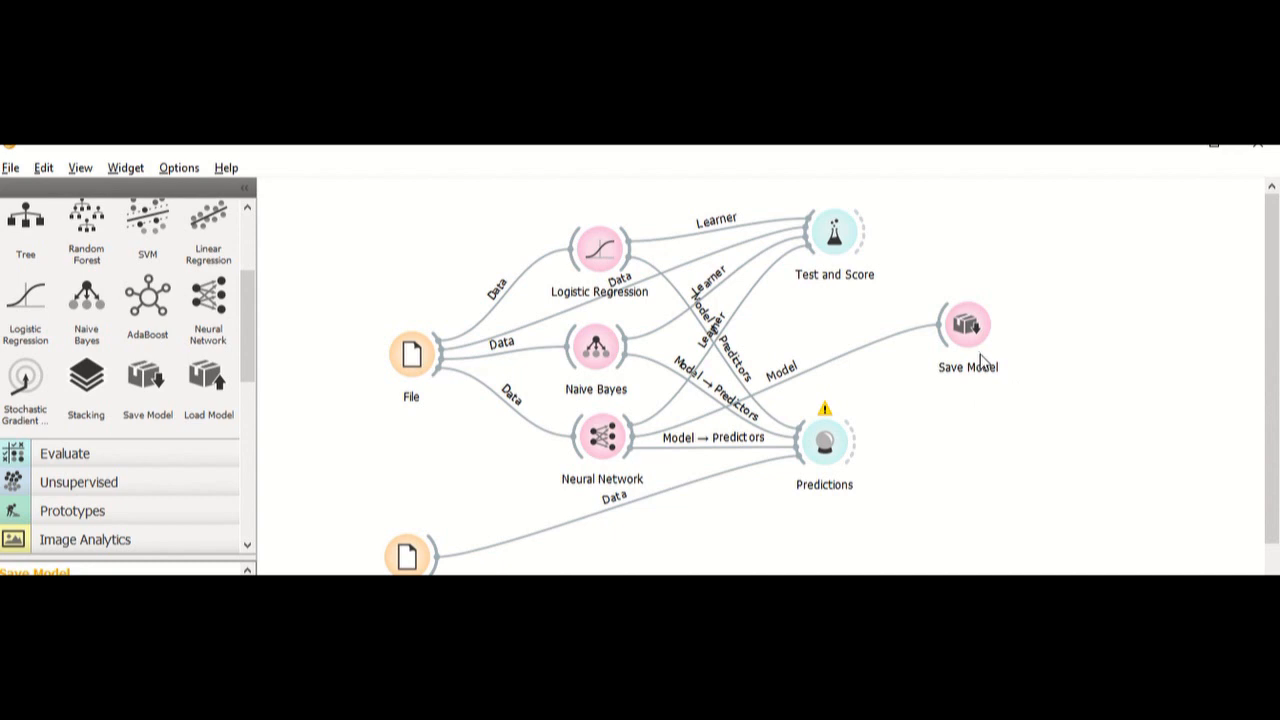
scroll(983, 366, "down", 1)
scroll(983, 366, "up", 1)
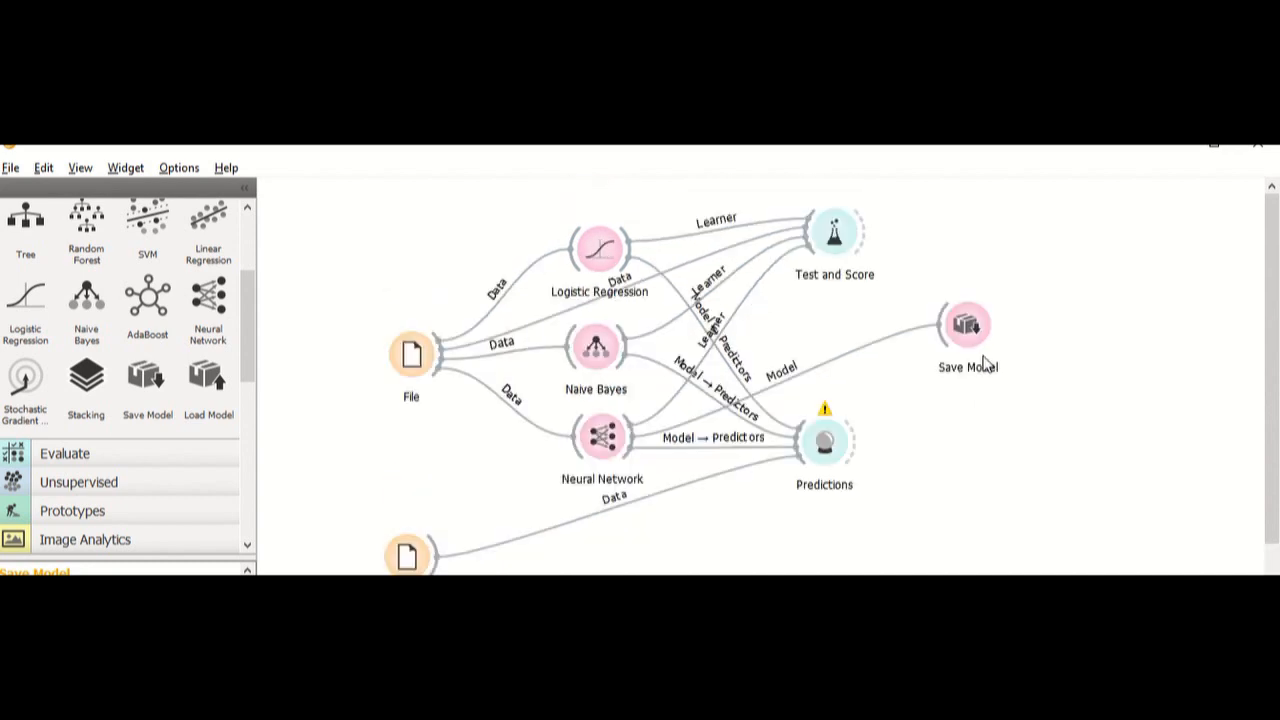